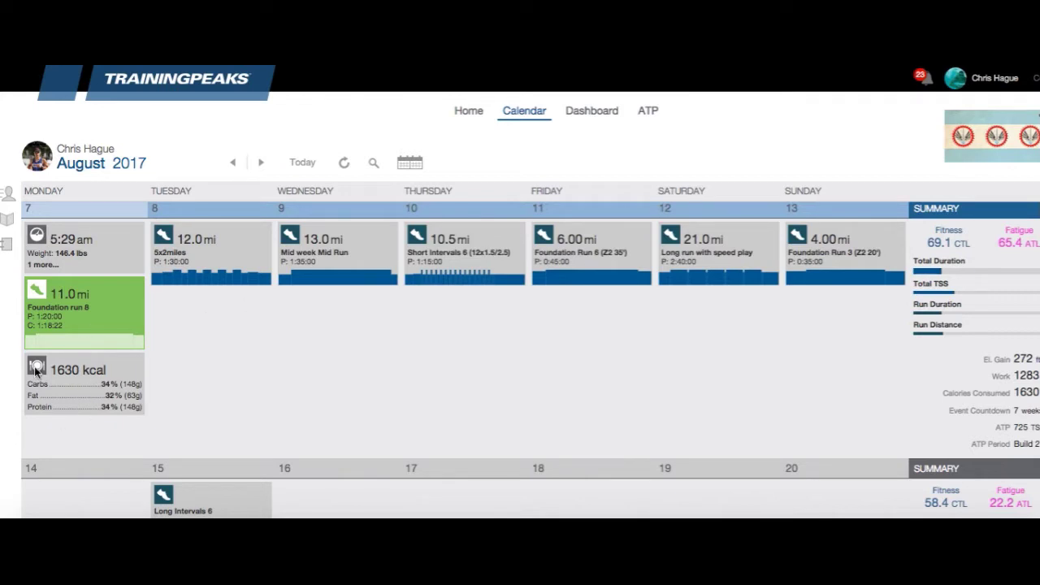
- Create a run workout on Monday, August 7, and title it "PM Shake out run"
left_click(90, 438)
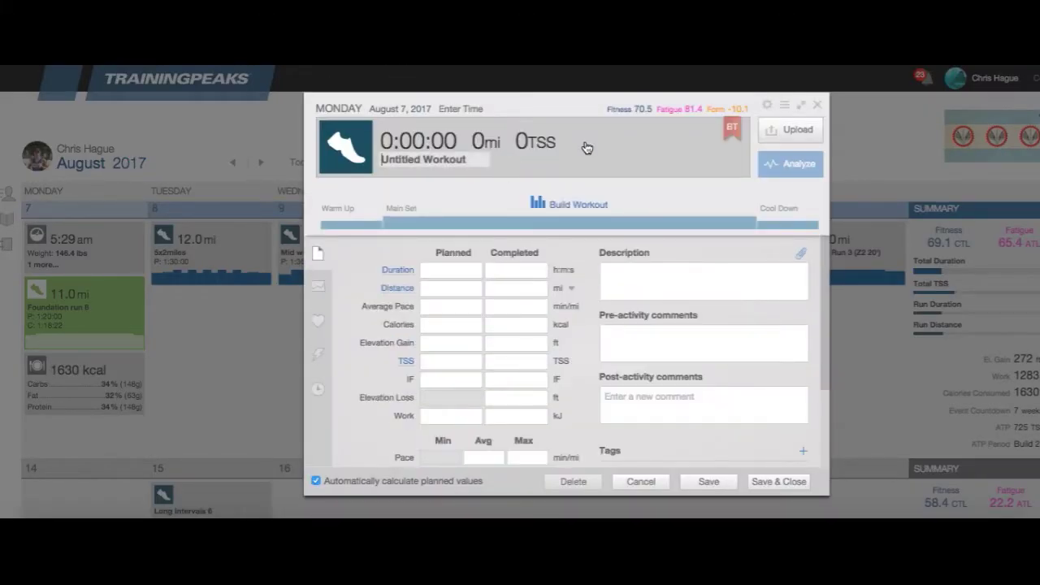
type("PM Sh")
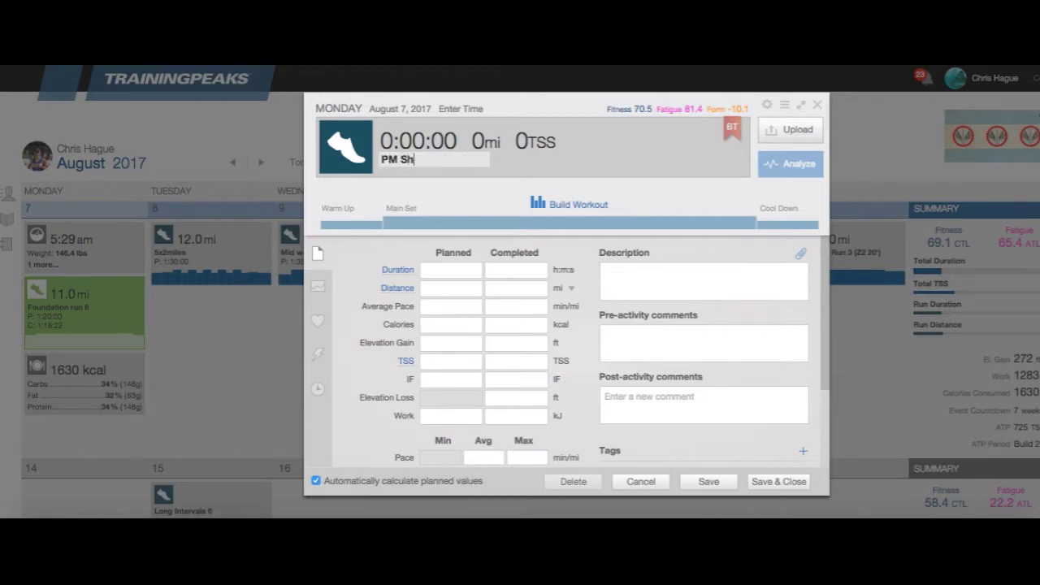
type("ake out run")
- Start building the structured workout, measured by Duration and % Functional Threshold Power
left_click(686, 208)
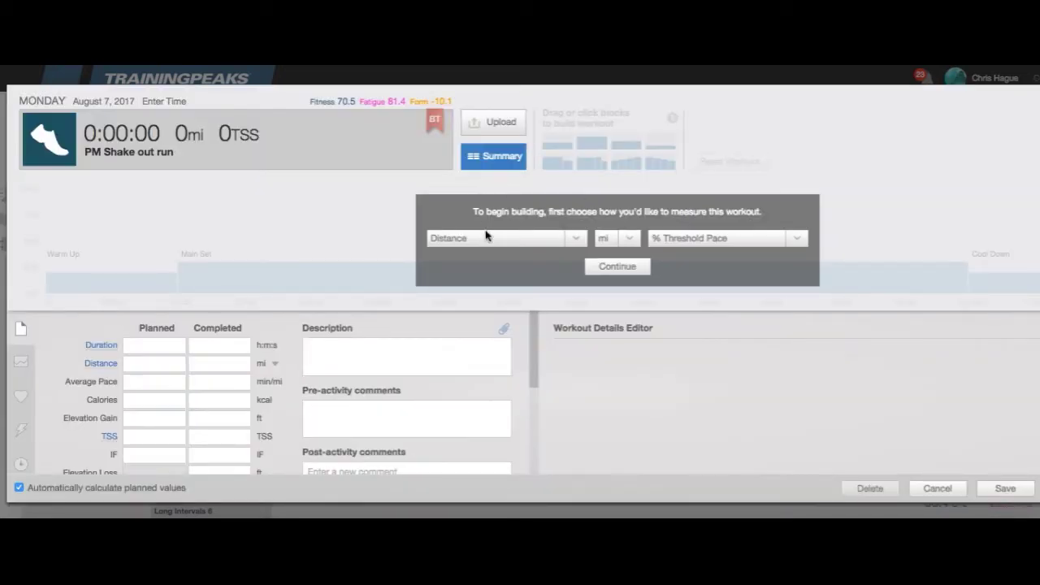
left_click(490, 238)
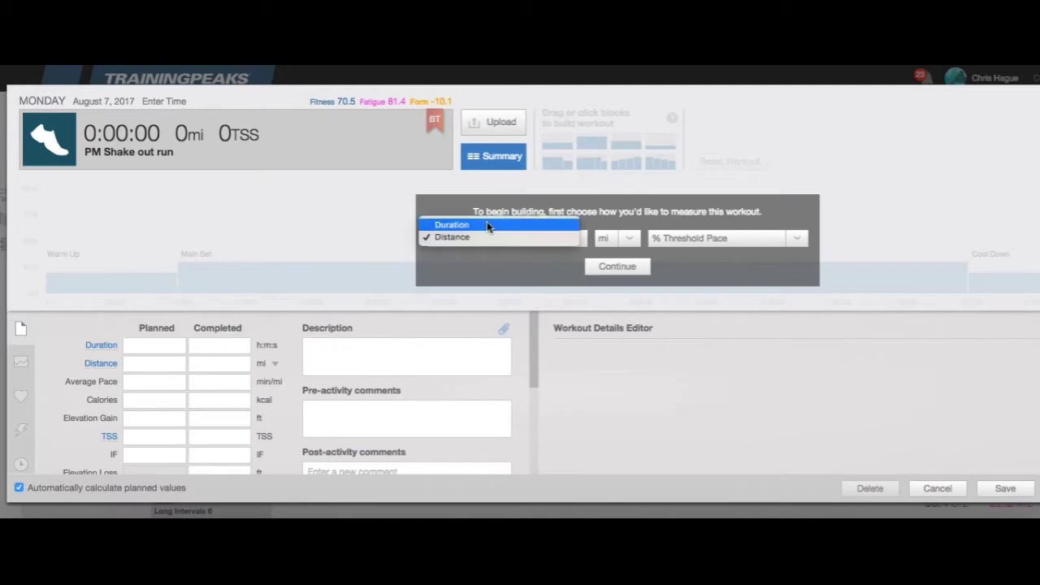
left_click(487, 221)
left_click(646, 238)
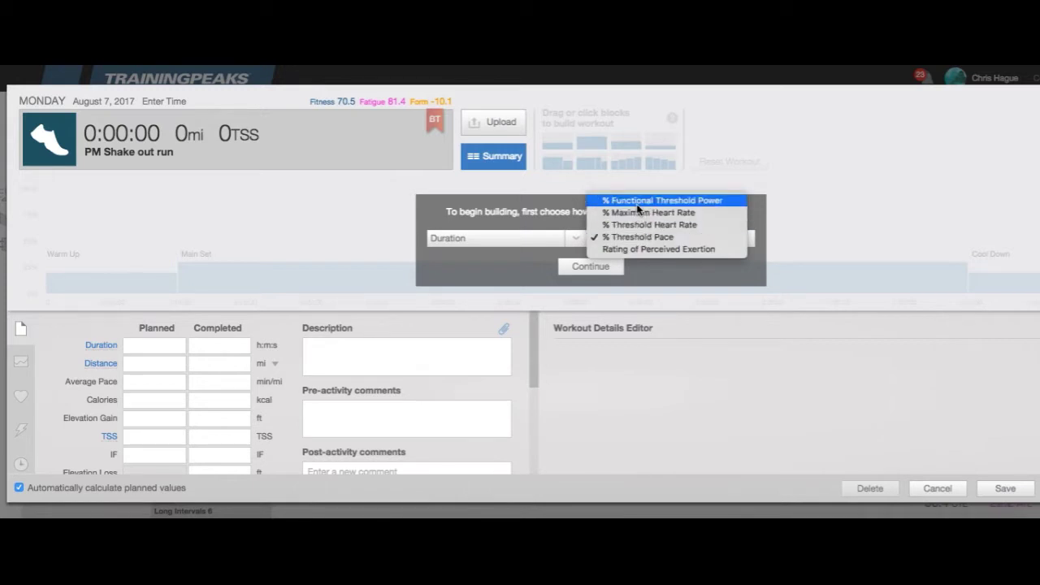
left_click(638, 203)
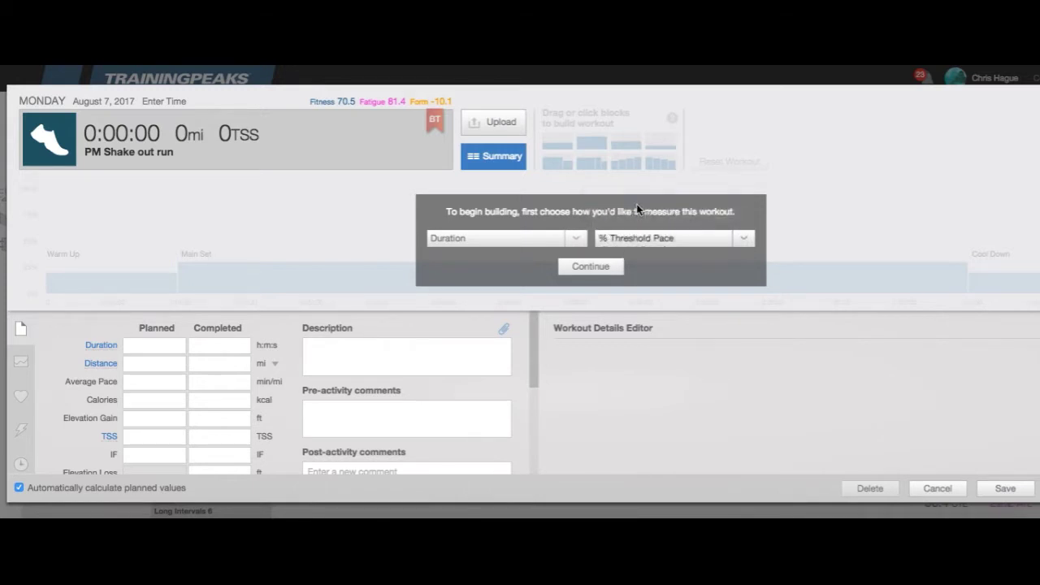
left_click(579, 268)
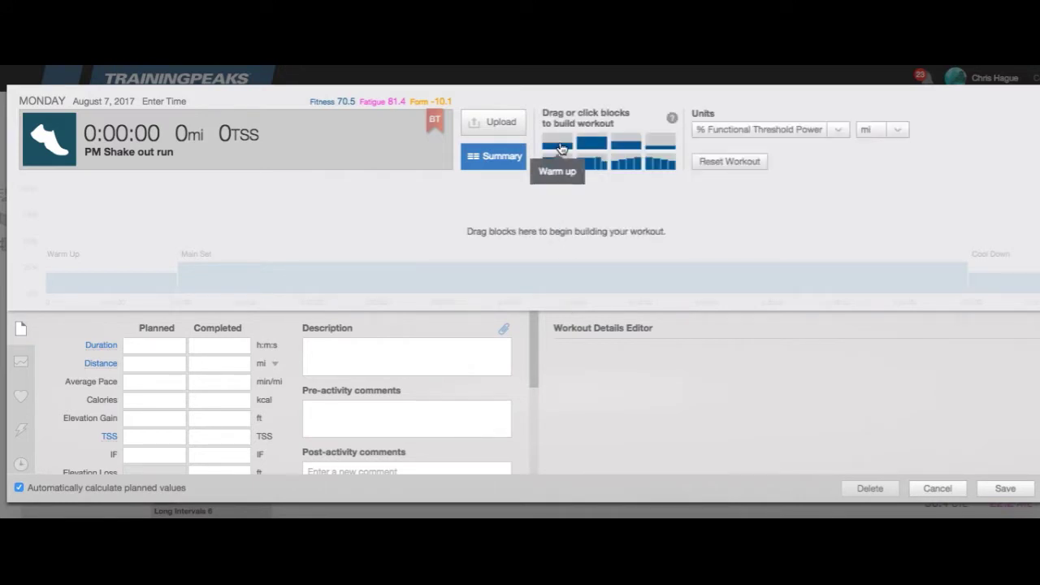
- Add a warm-up block and set its duration to 5 minutes
left_click(561, 149)
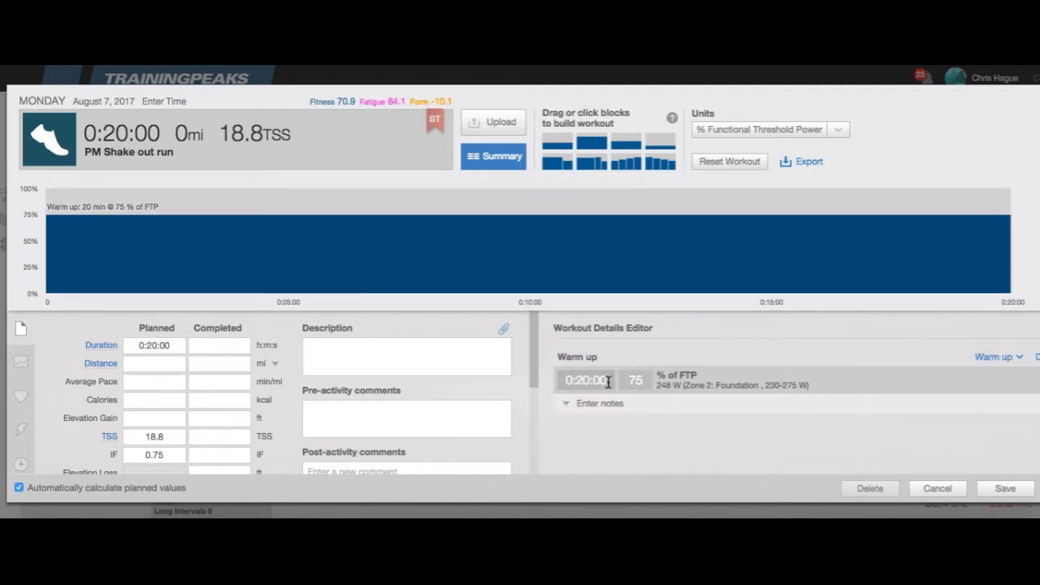
left_click_drag(608, 382, 568, 383)
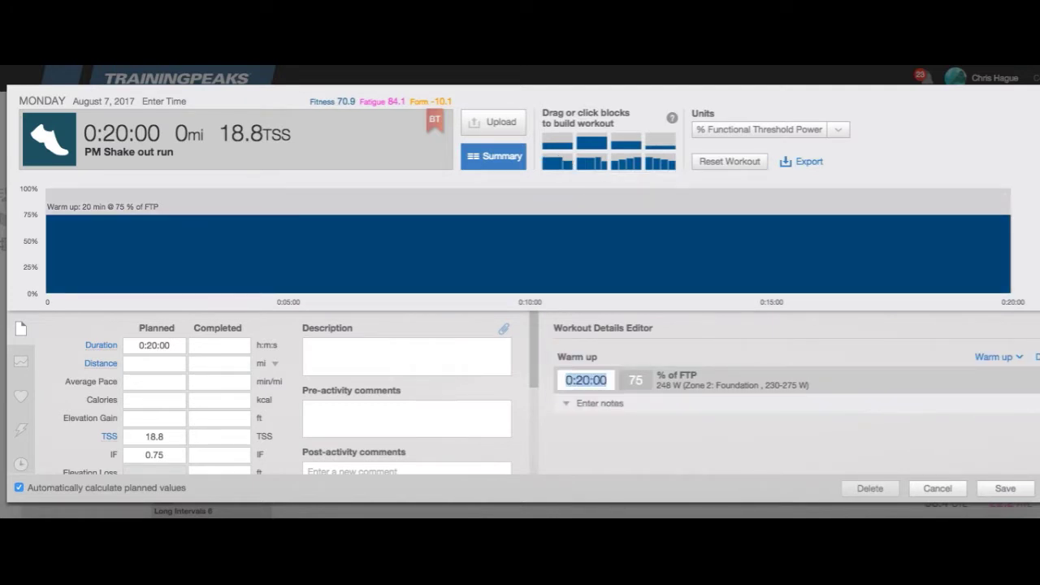
type("5")
key("Tab")
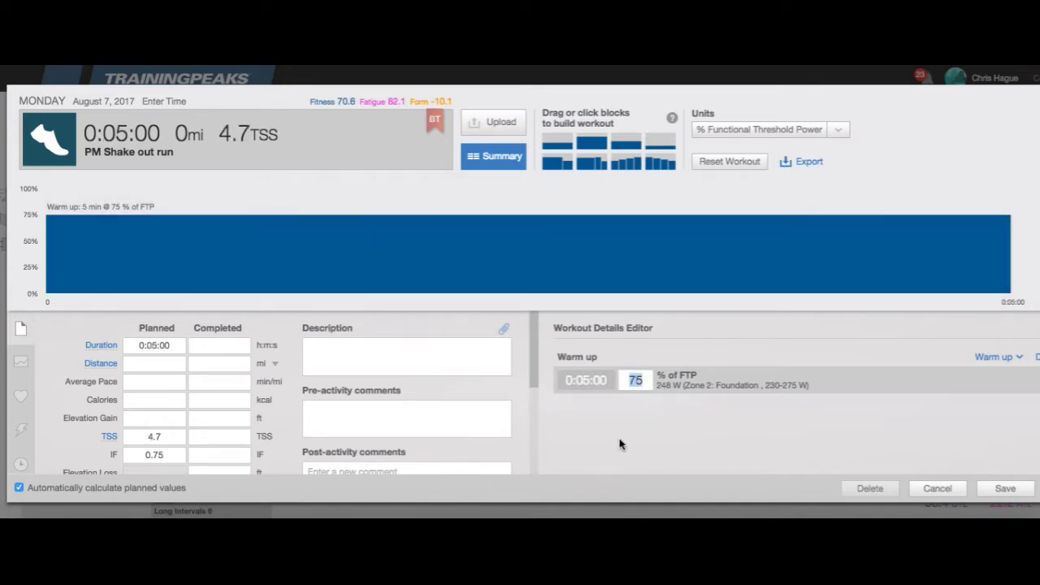
- Add a second warm-up block lasting 5 minutes at 80 % of FTP
left_click(558, 144)
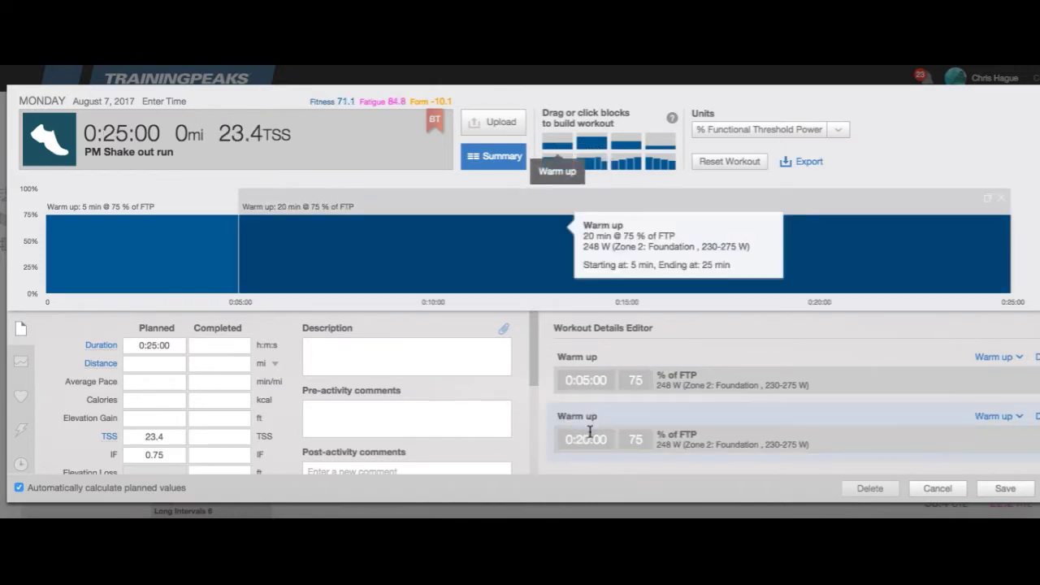
left_click(569, 439)
double_click(582, 439)
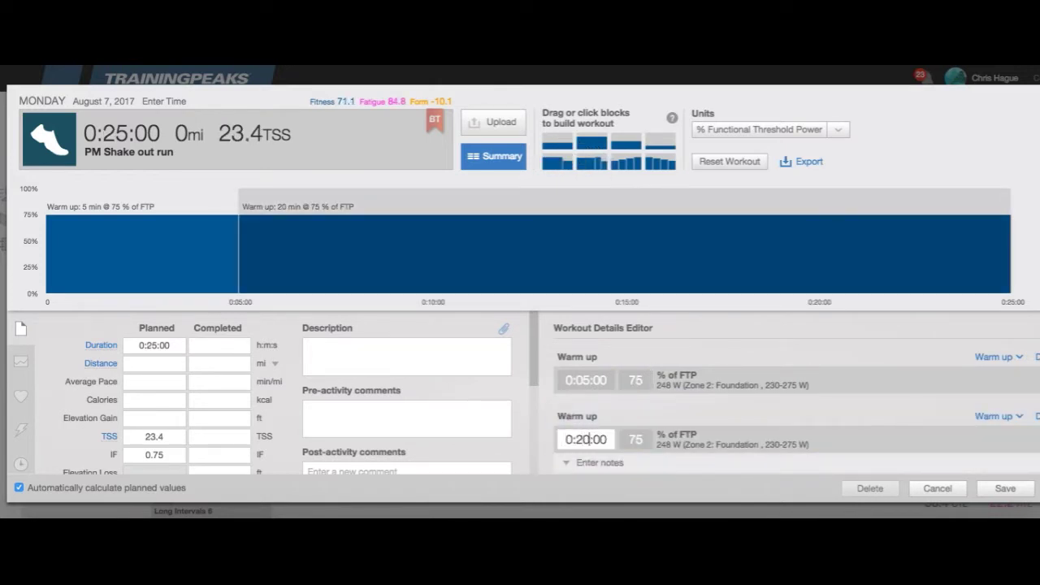
key("BackSpace")
type("5")
key("Tab")
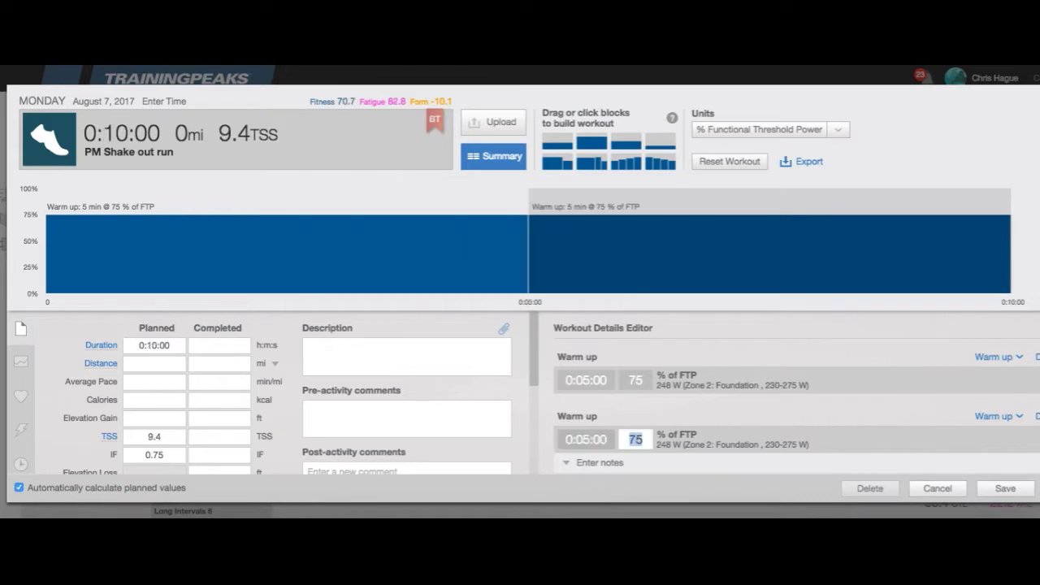
type("80")
key("Tab")
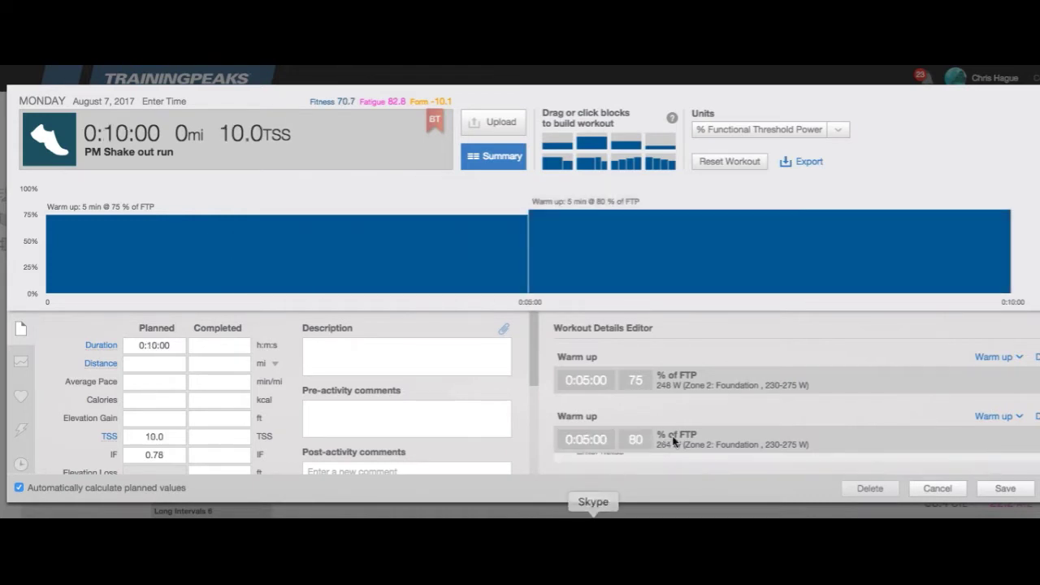
- Add a Two Step Repeats block after the warm-ups and rename its hard interval Z2
scroll(678, 426, "down", 2)
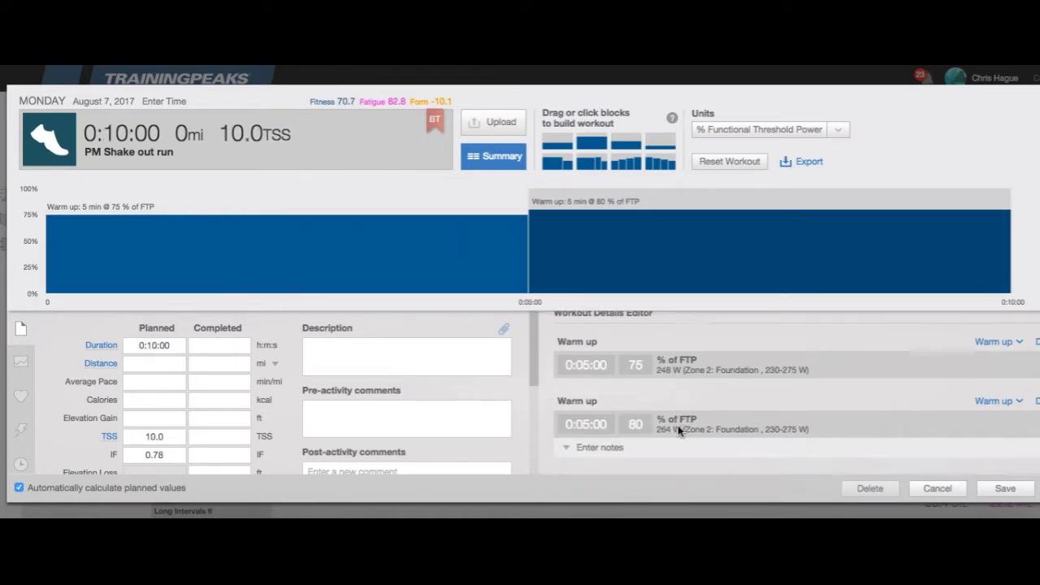
mouse_move(629, 245)
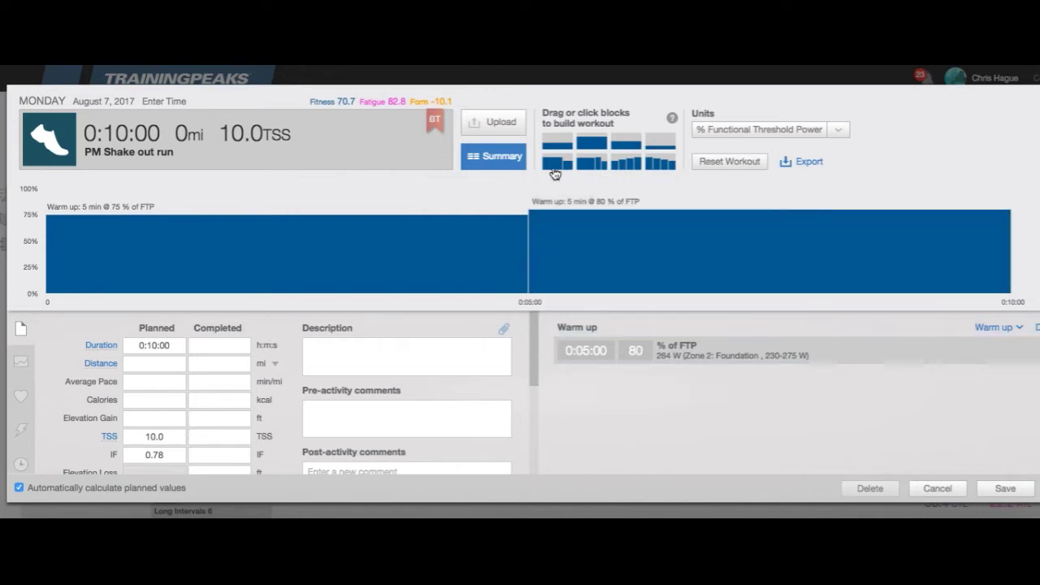
left_click(555, 173)
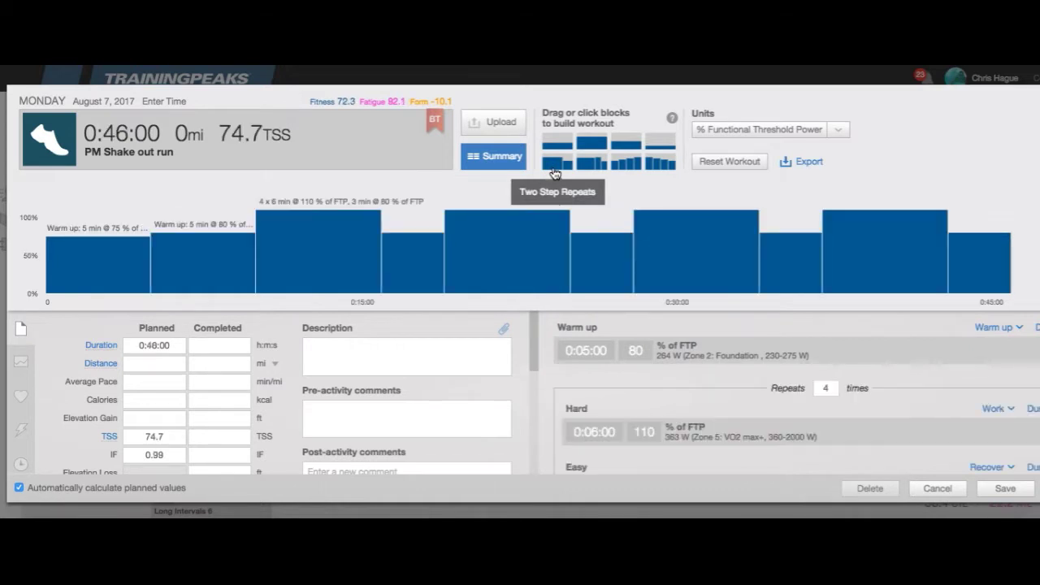
double_click(573, 404)
type("Z1")
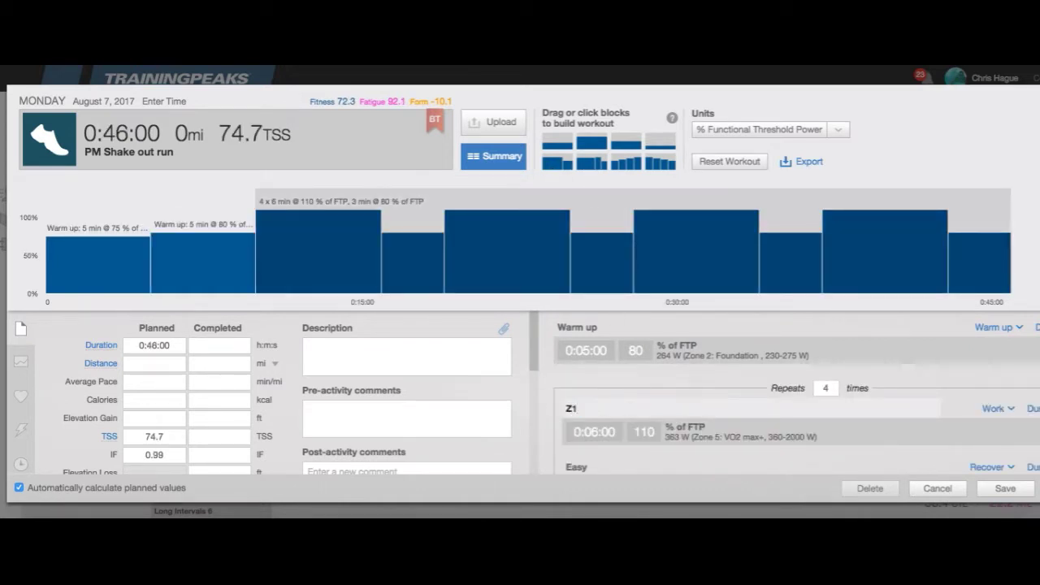
key("Return")
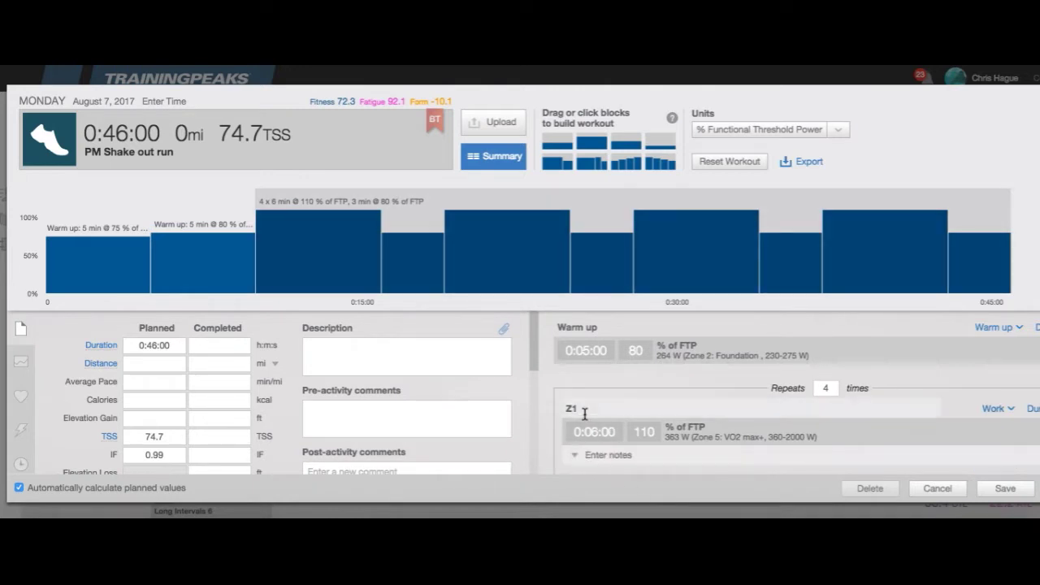
double_click(585, 410)
type("Z2")
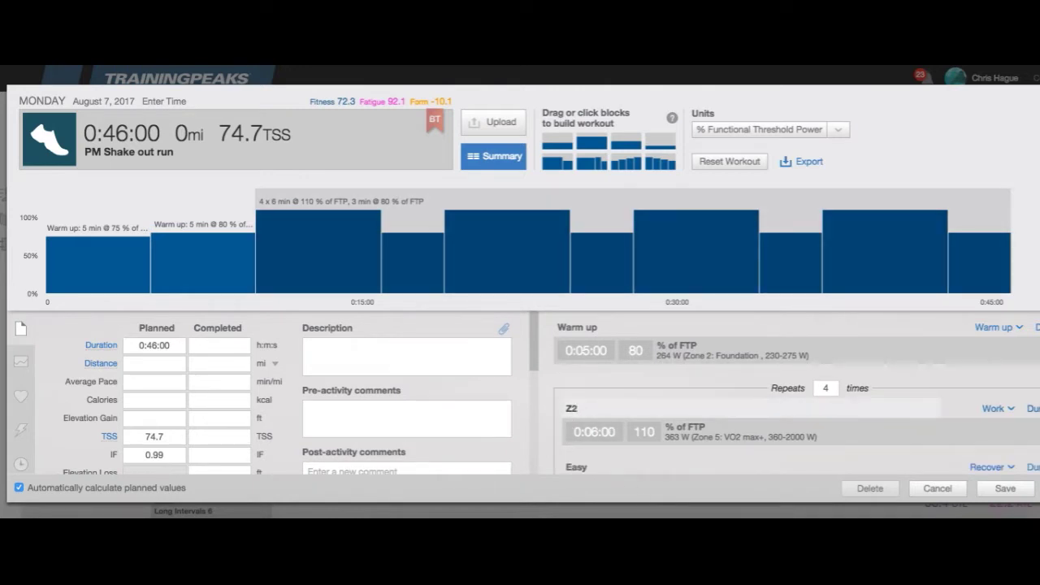
- Set the repeat block's first interval to 5 minutes at 75 % of FTP
key("Tab")
type("5")
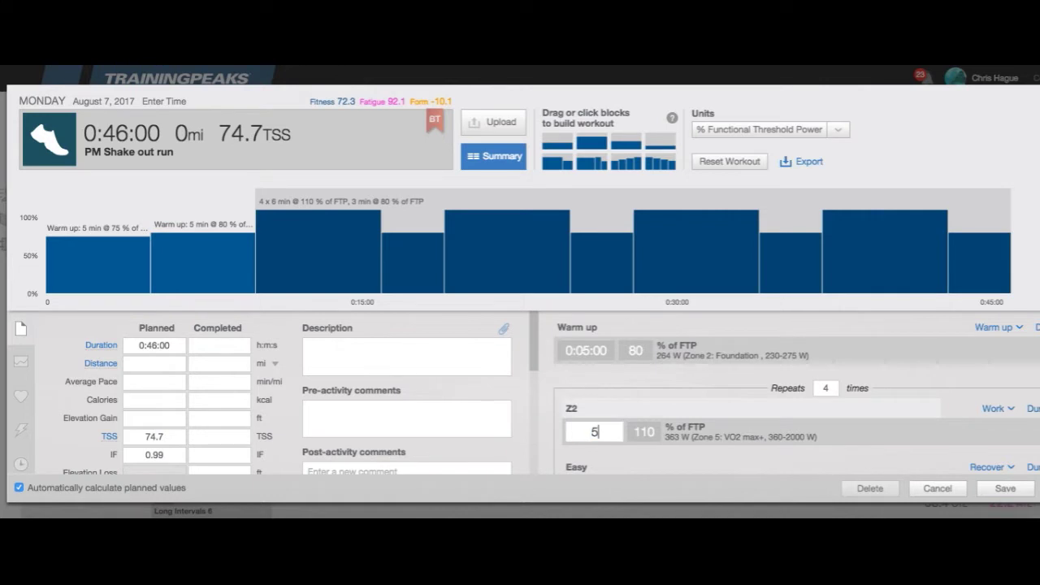
key("Tab")
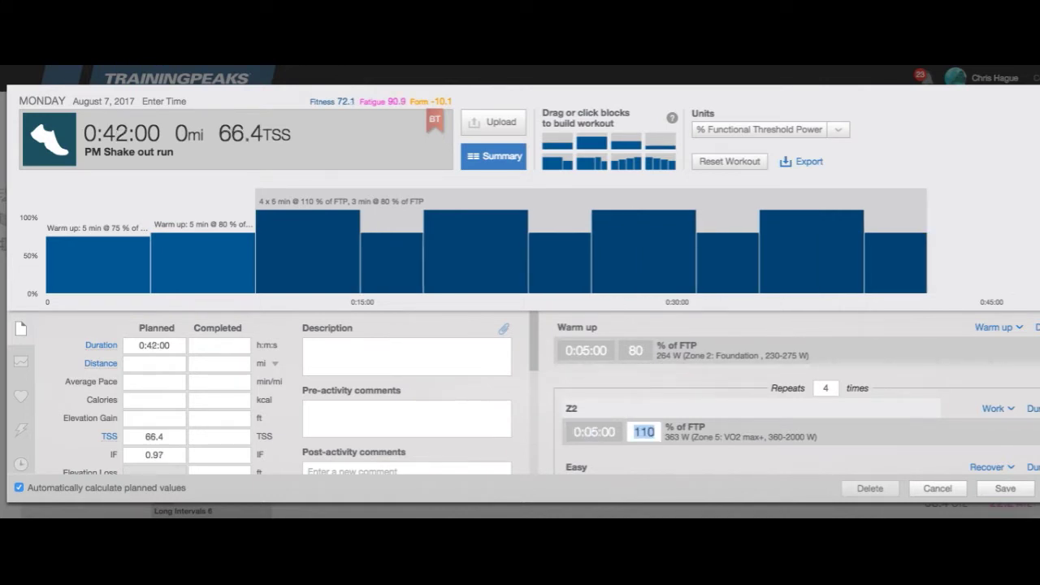
key("BackSpace")
type("75")
key("Tab")
- Set the repeat block's easy interval to 5 minutes and rename it Z2
scroll(602, 404, "down", 3)
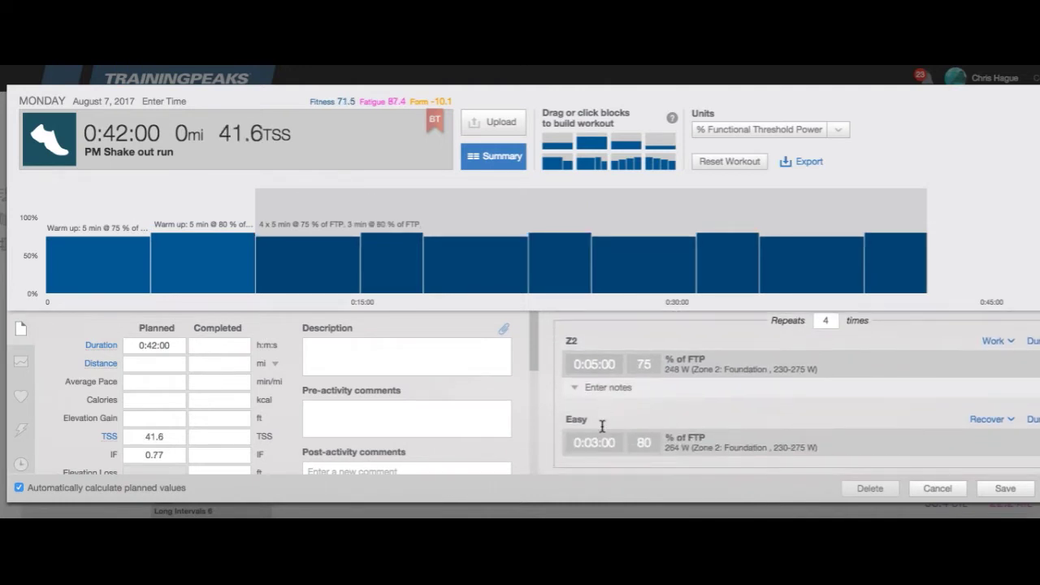
left_click(596, 431)
key("BackSpace")
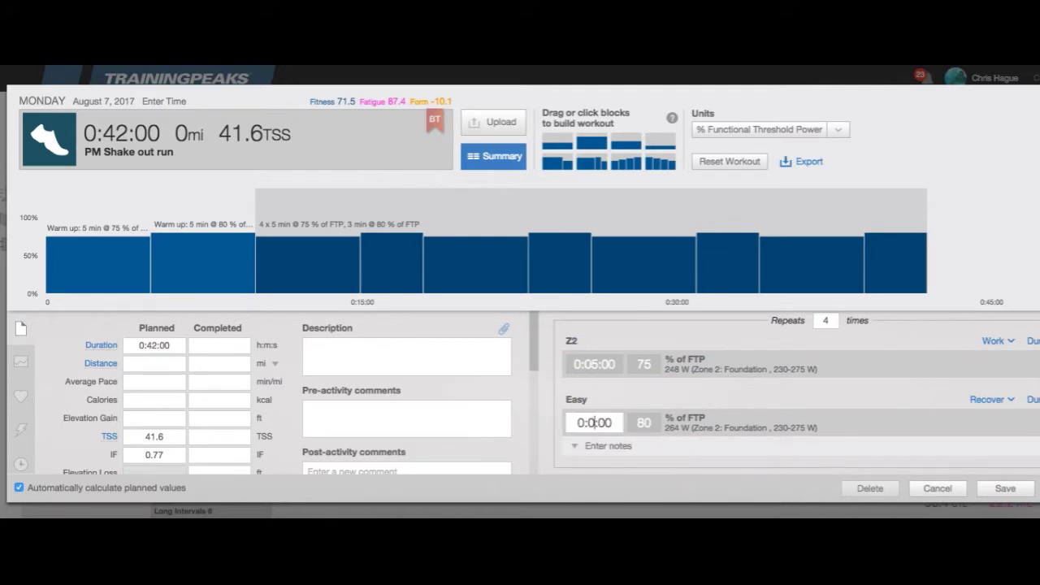
type("5")
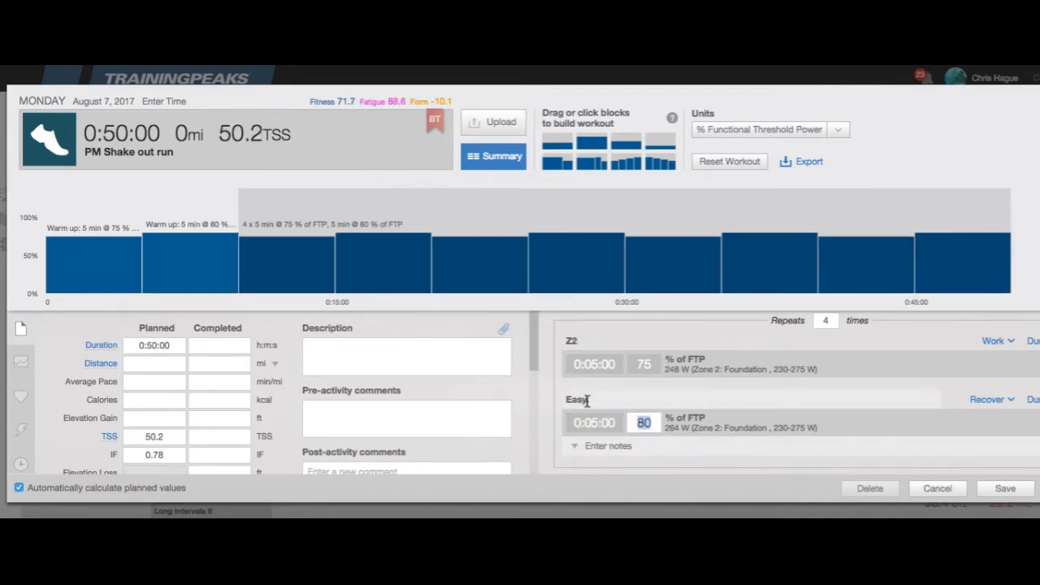
left_click_drag(586, 399, 552, 399)
type("Z")
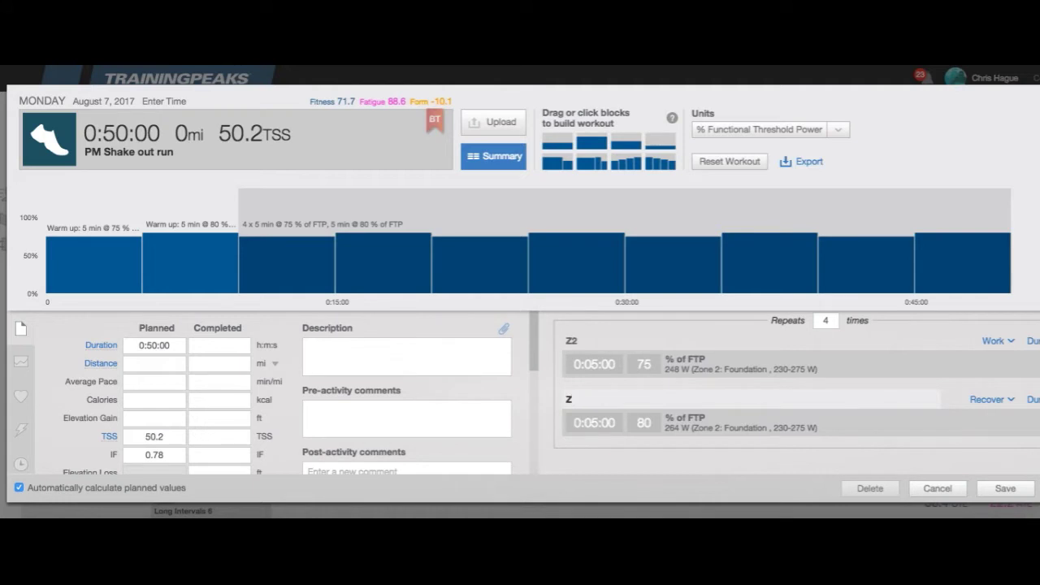
type("2")
left_click(616, 405)
- Rename the repeat block's first interval Z1
left_click(597, 340)
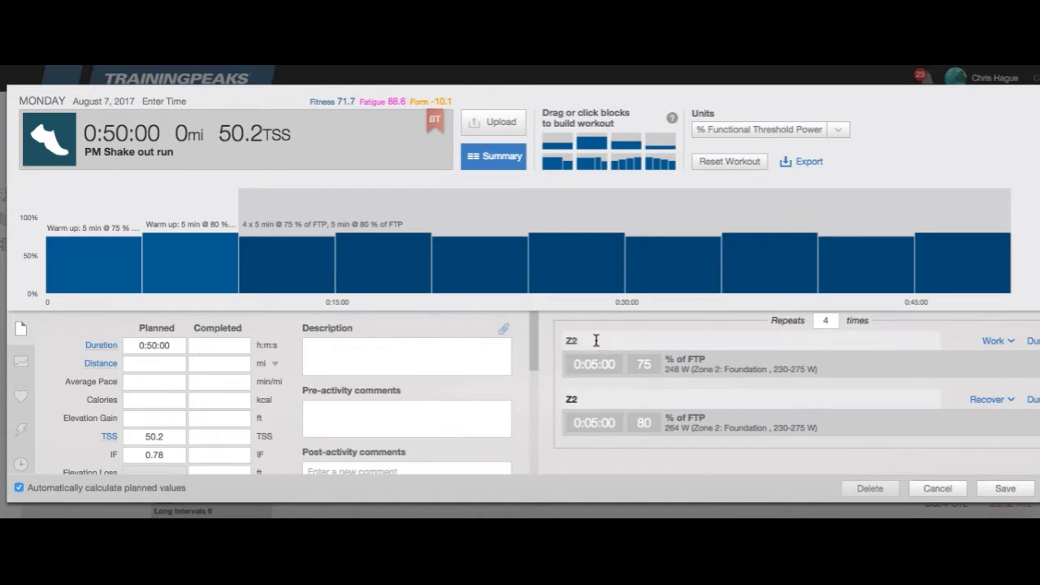
key("BackSpace")
type("1")
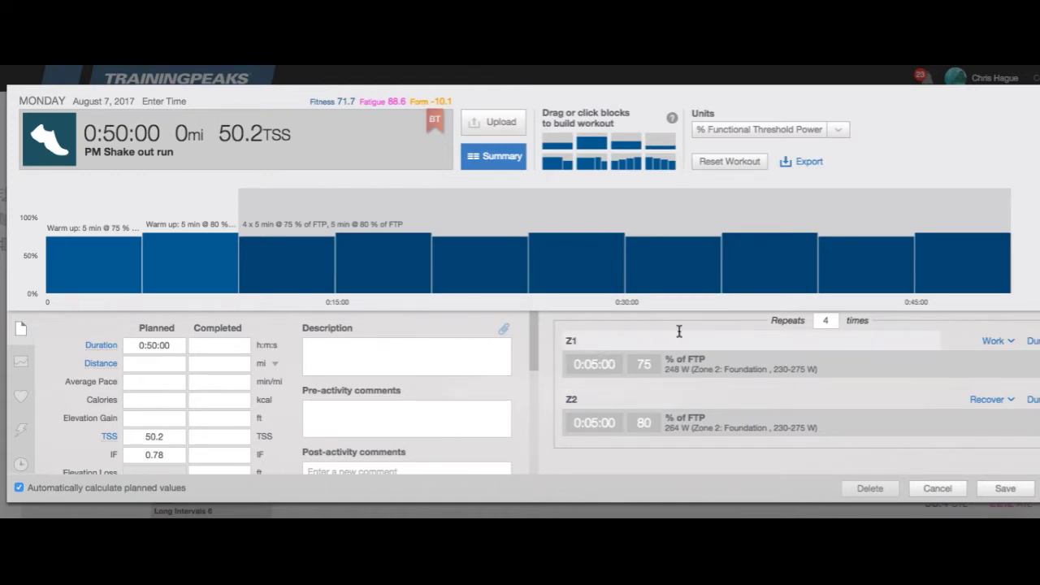
- Set the repeat block of Z1 and Z2 intervals to repeat 2 times
scroll(680, 333, "down", 1)
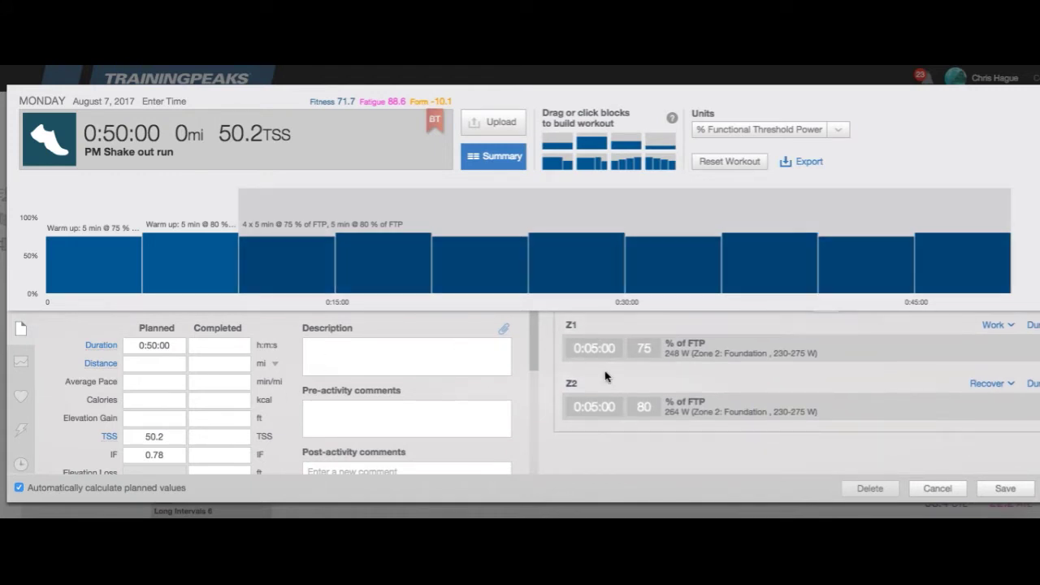
scroll(715, 399, "up", 2)
left_click(831, 421)
key("BackSpace")
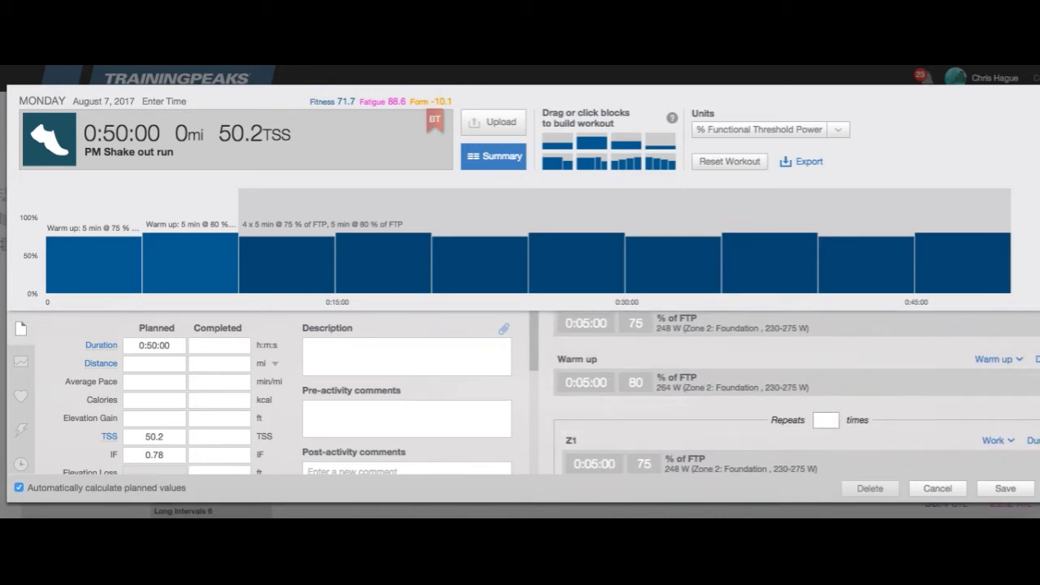
type("2")
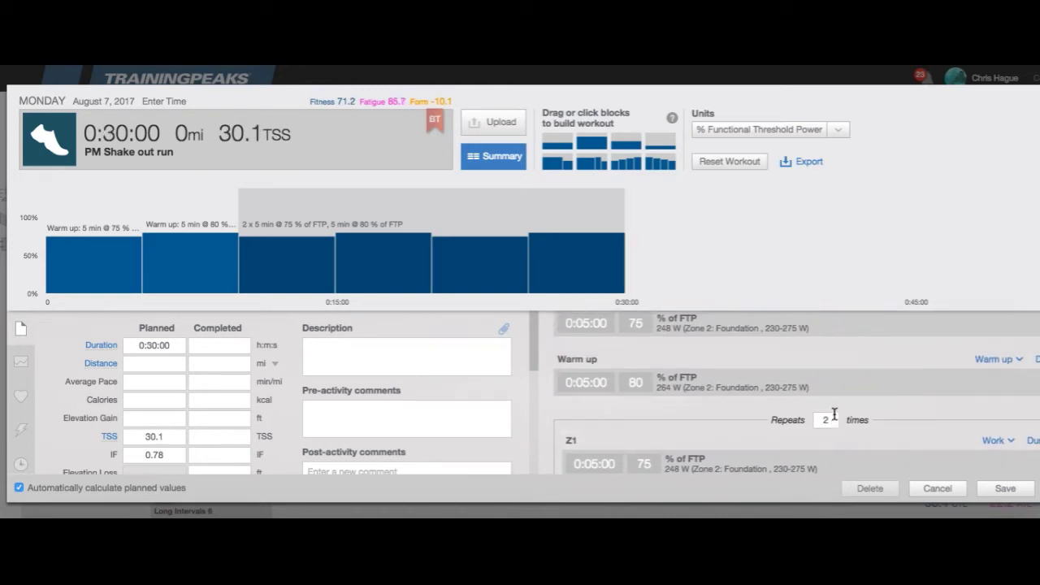
scroll(834, 417, "down", 2)
left_click(656, 162)
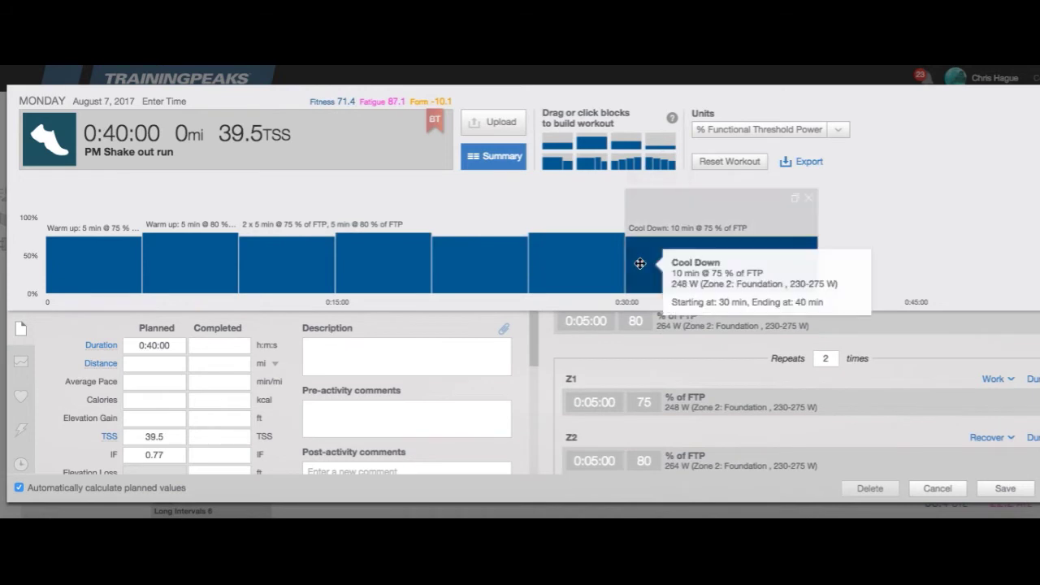
scroll(727, 362, "down", 1)
scroll(724, 360, "down", 3)
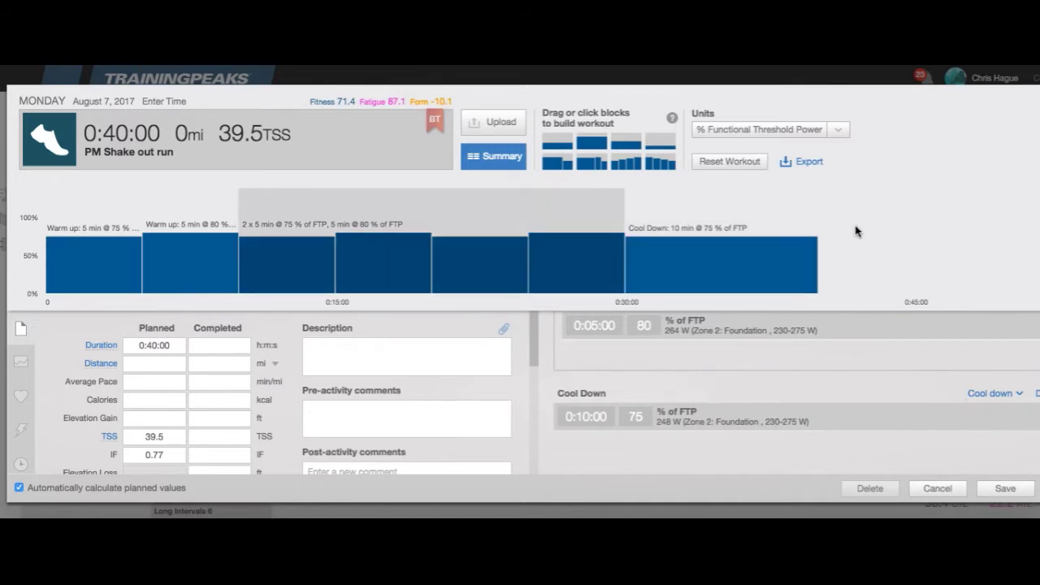
left_click(806, 208)
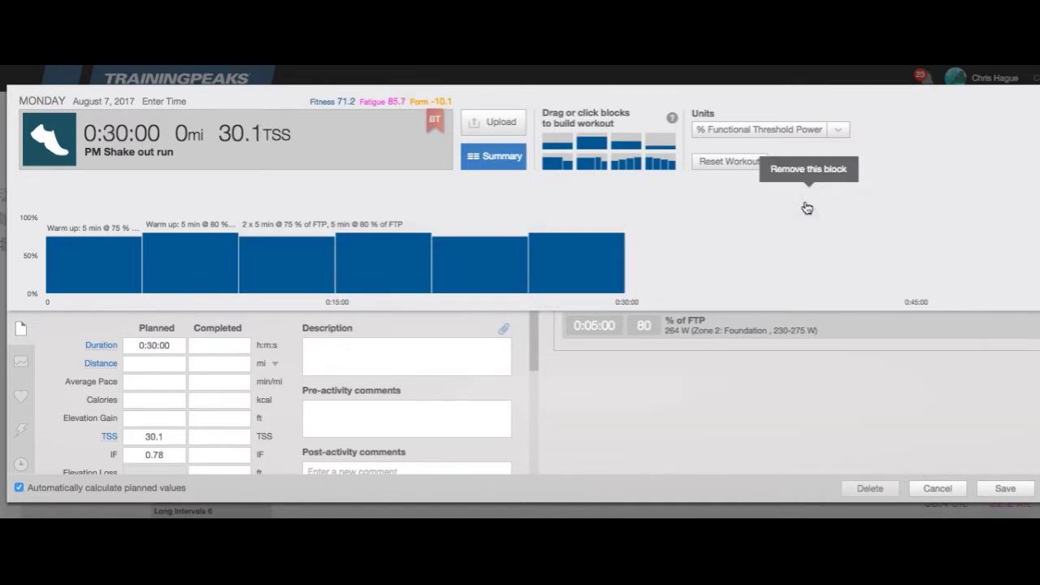
- Add a second hard and easy repeat block to the end of the workout and set it to repeat 10 times
left_click(557, 167)
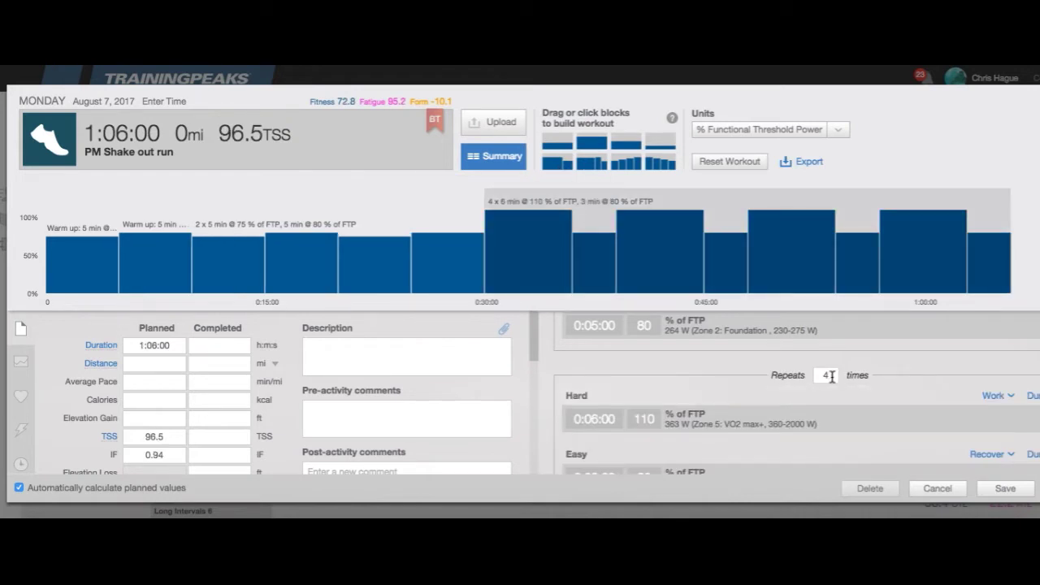
left_click(826, 375)
key("BackSpace")
type("10")
- Set the new repeat block's Hard interval to 20 seconds at 105 % of FTP
left_click_drag(620, 419, 572, 419)
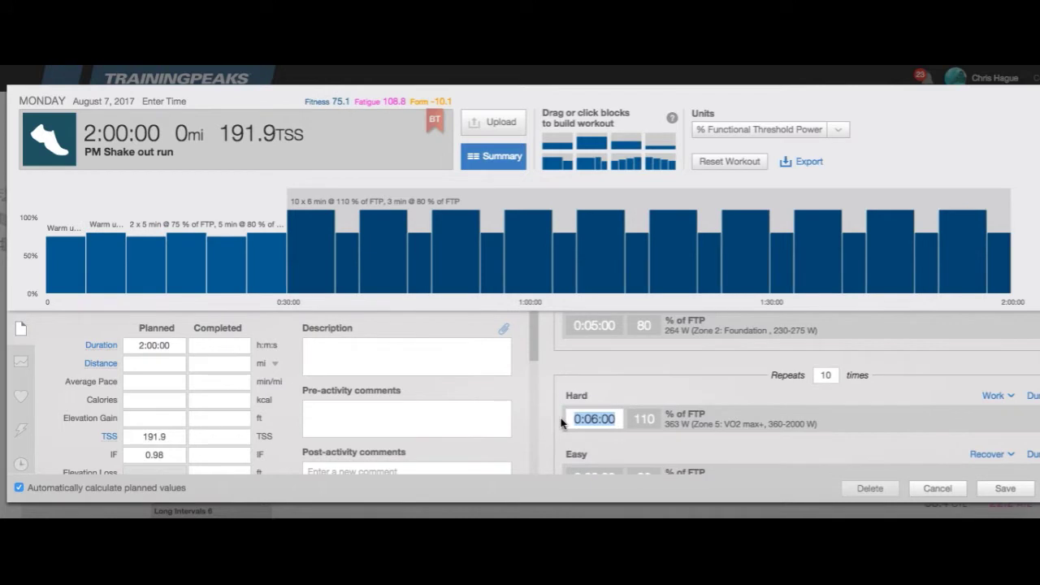
type("0")
type(":00:20")
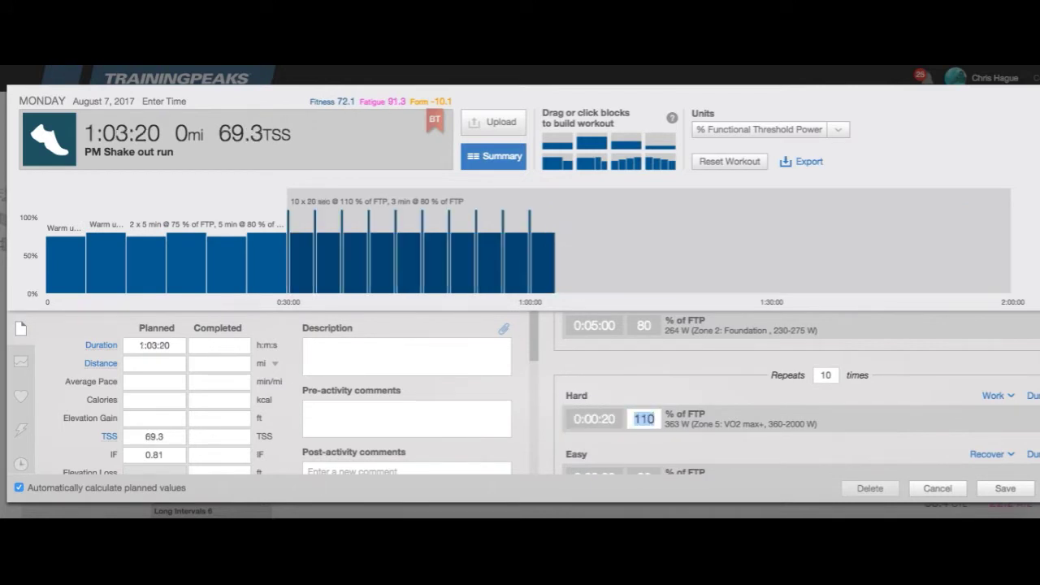
key("Tab")
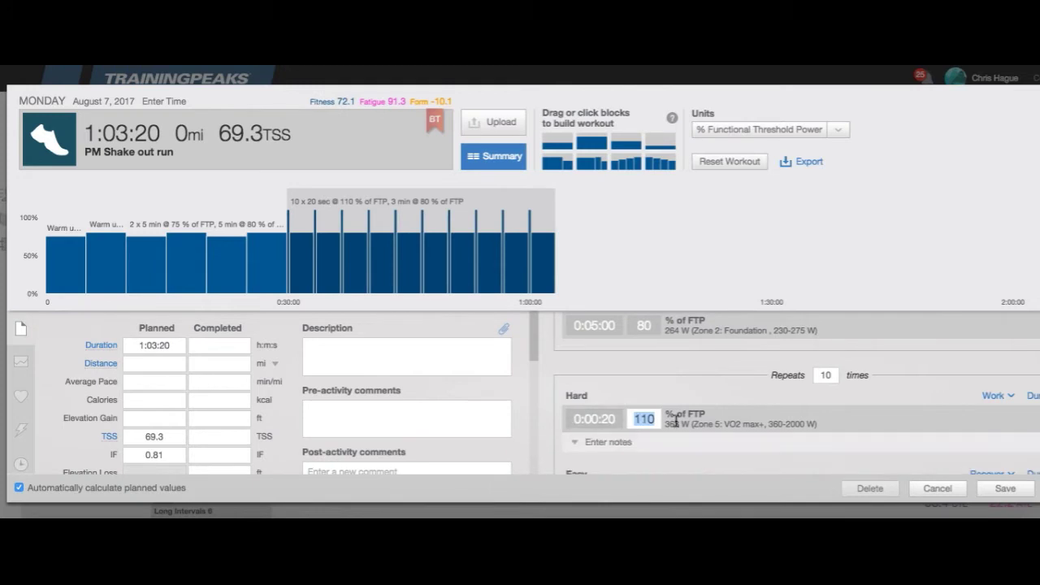
type("105")
key("Tab")
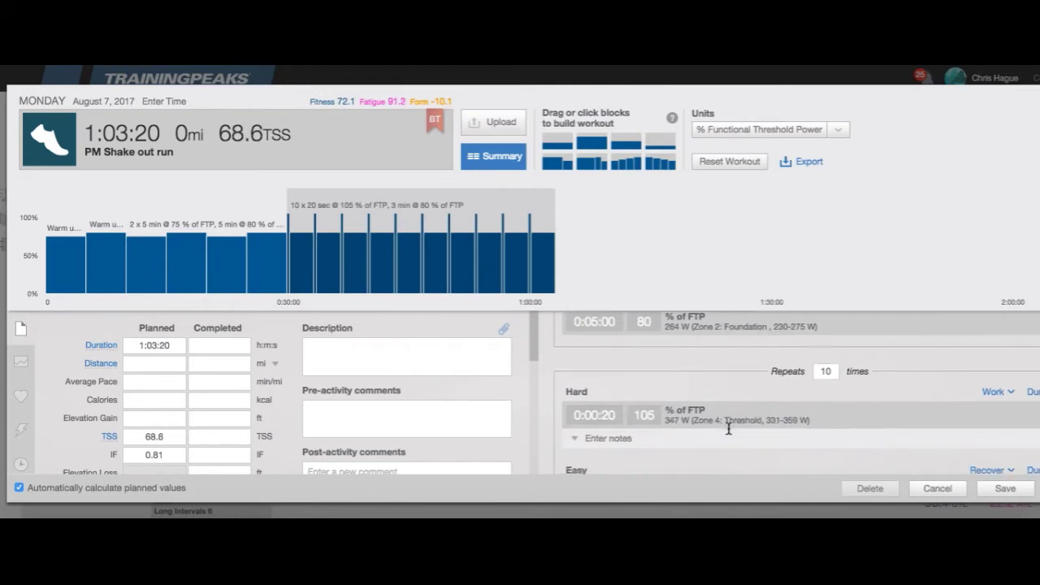
- Set the new repeat block's Easy interval duration to 40 seconds
scroll(729, 428, "down", 2)
left_click(601, 413)
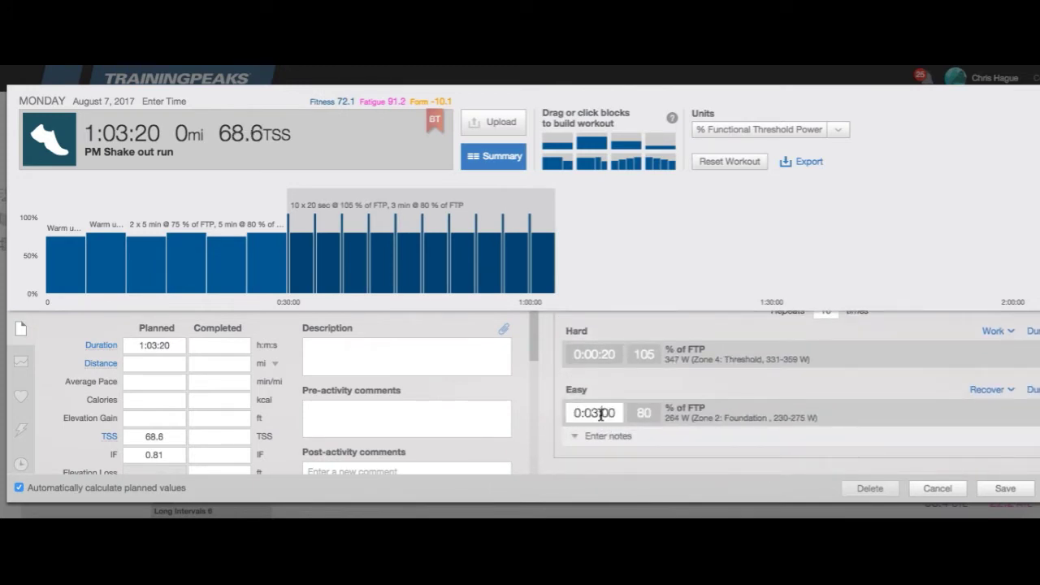
key("BackSpace")
type("0:4")
key("Tab")
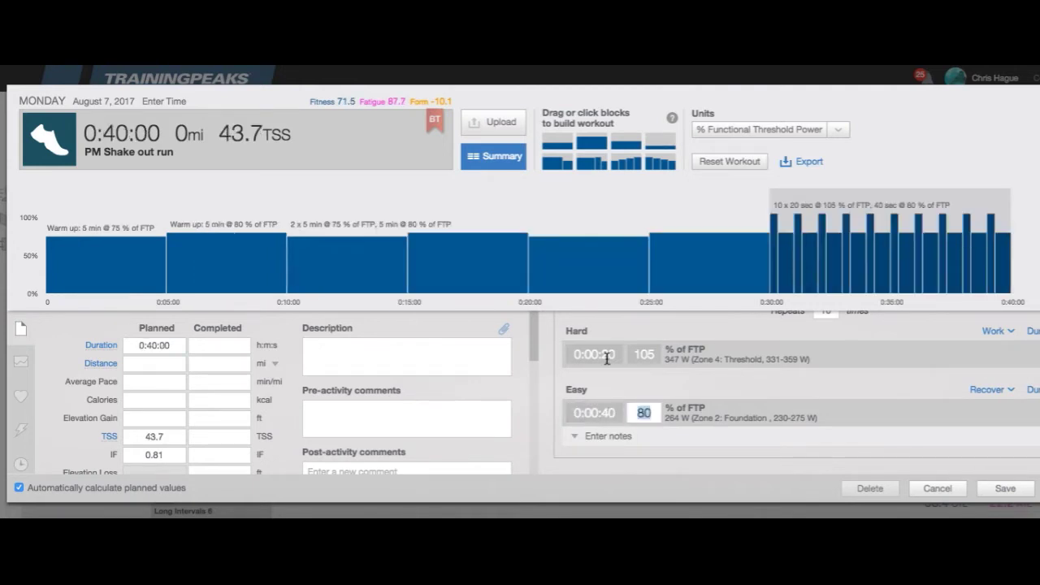
- Shorten the Hard interval of the 10-times repeat block to 15 seconds
left_click(606, 356)
key("BackSpace")
type("15")
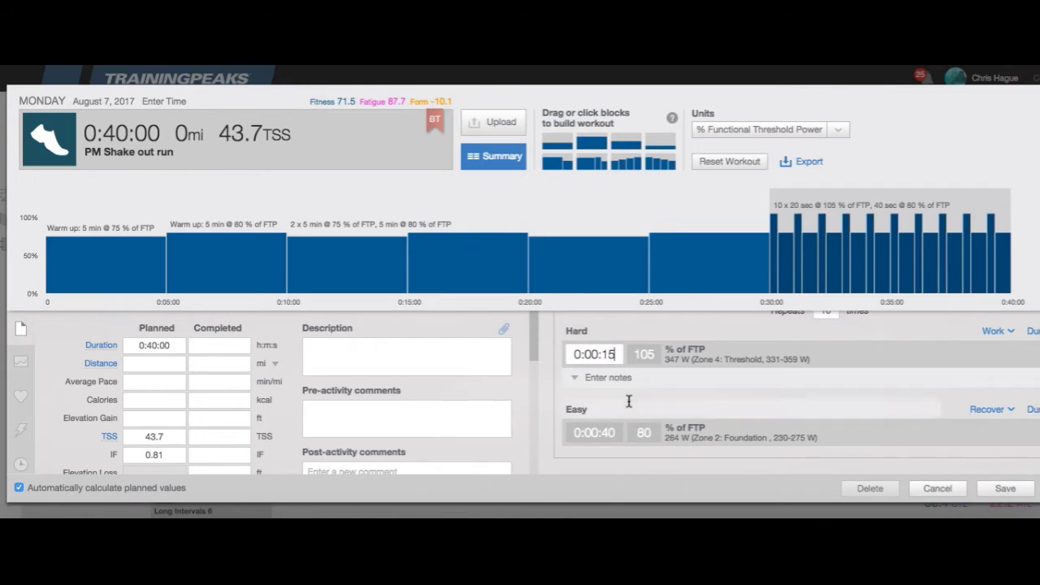
- Set the Easy interval of the 10-times repeat block to 45 seconds at 65 % of FTP
left_click(616, 432)
key("BackSpace")
type("5")
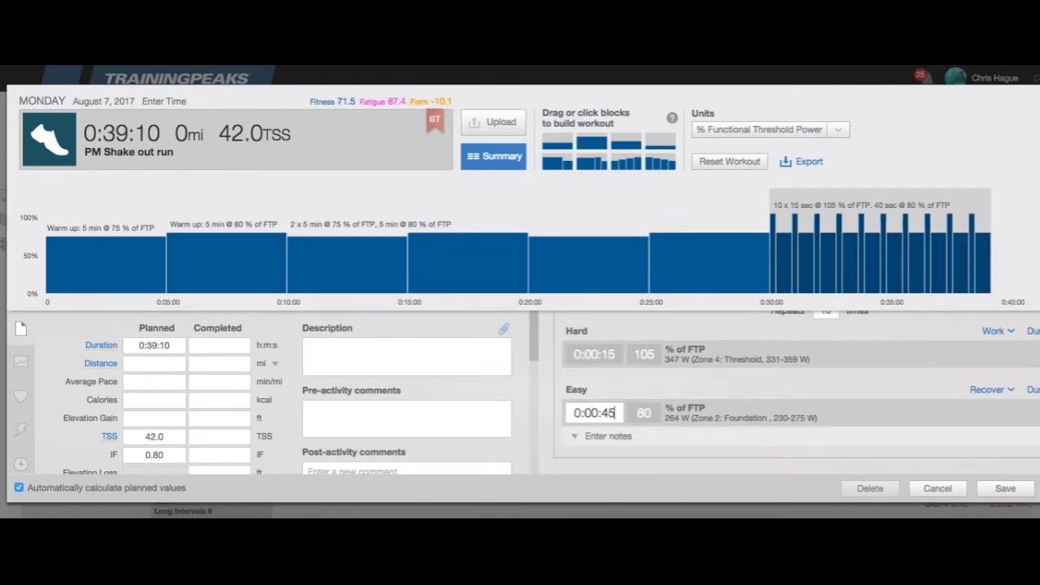
key("Tab")
key("BackSpace")
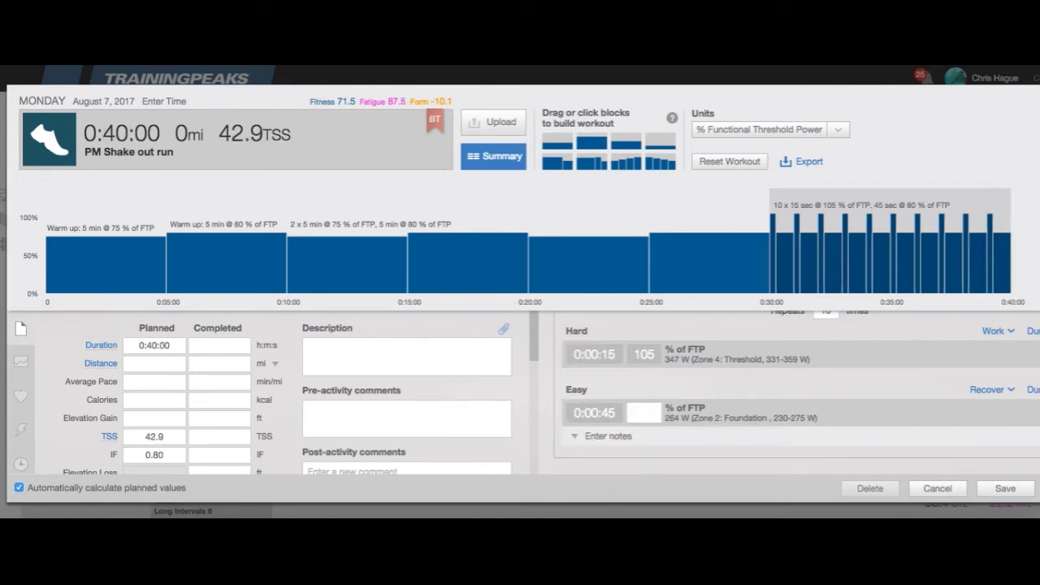
type("65")
key("Return")
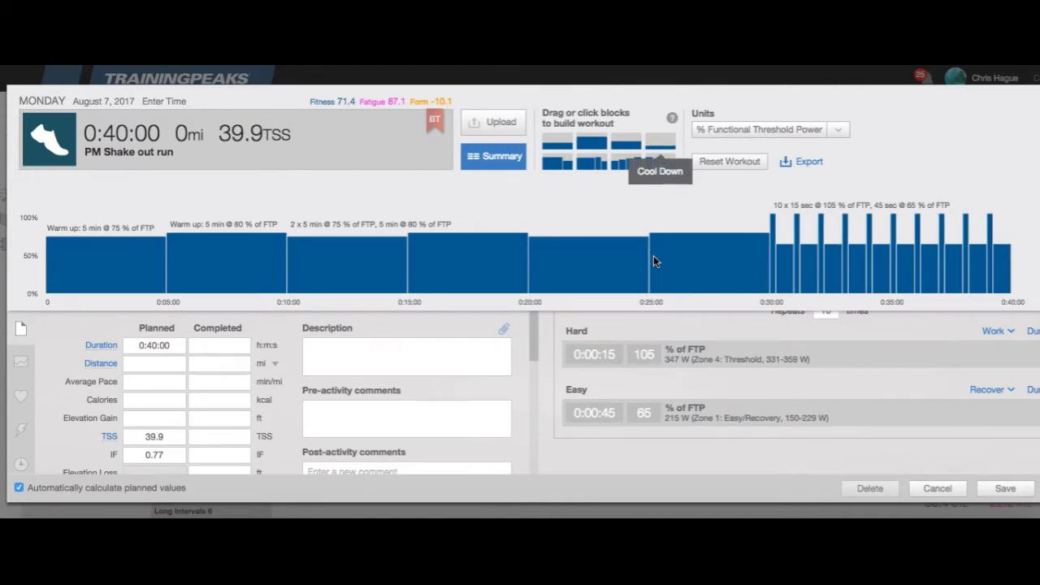
- Enter a planned distance of 5.5 miles for the run
mouse_move(650, 268)
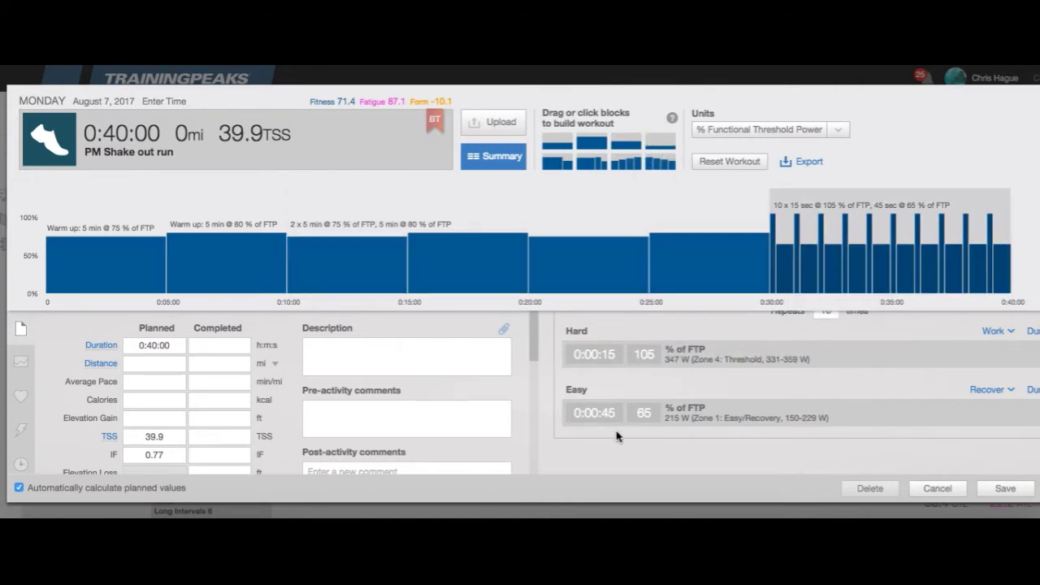
scroll(618, 406, "up", 3)
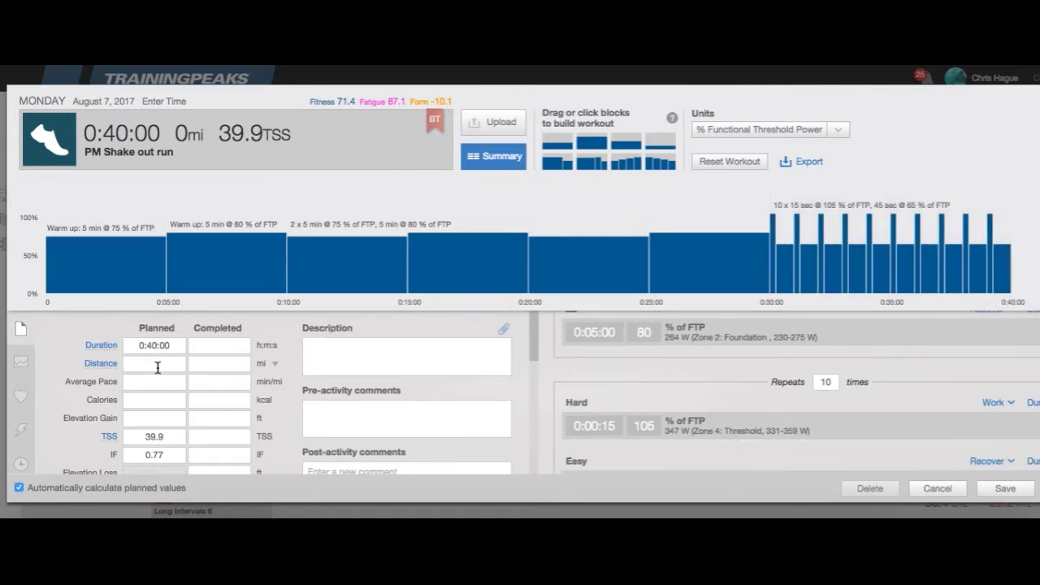
left_click(165, 359)
left_click(155, 363)
type("5.5")
key("Tab")
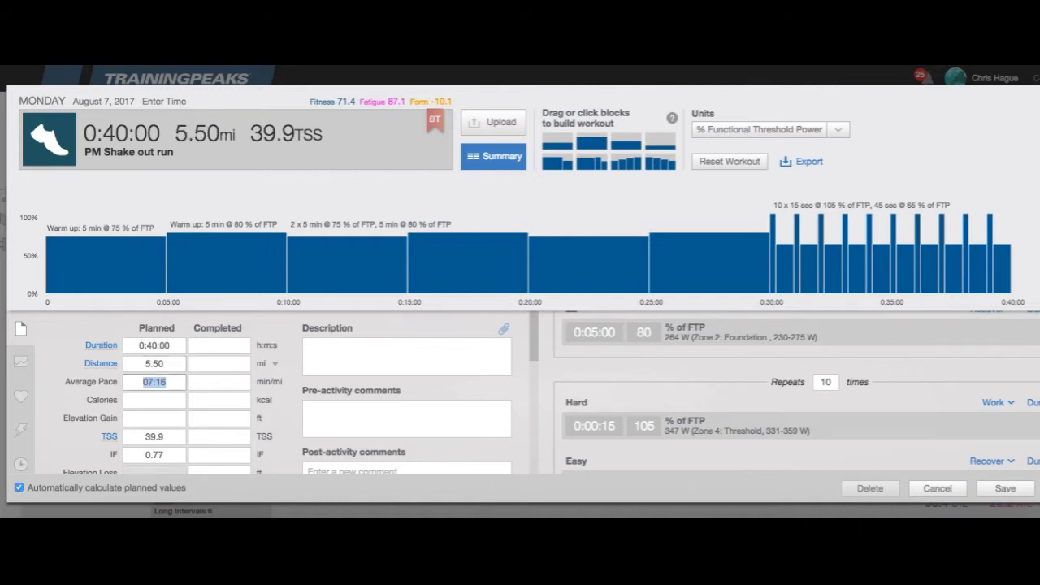
- Set the planned distance of the run to 5.00 miles
left_click(166, 363)
key("BackSpace")
key("BackSpace")
type("00")
key("Tab")
scroll(149, 379, "down", 1)
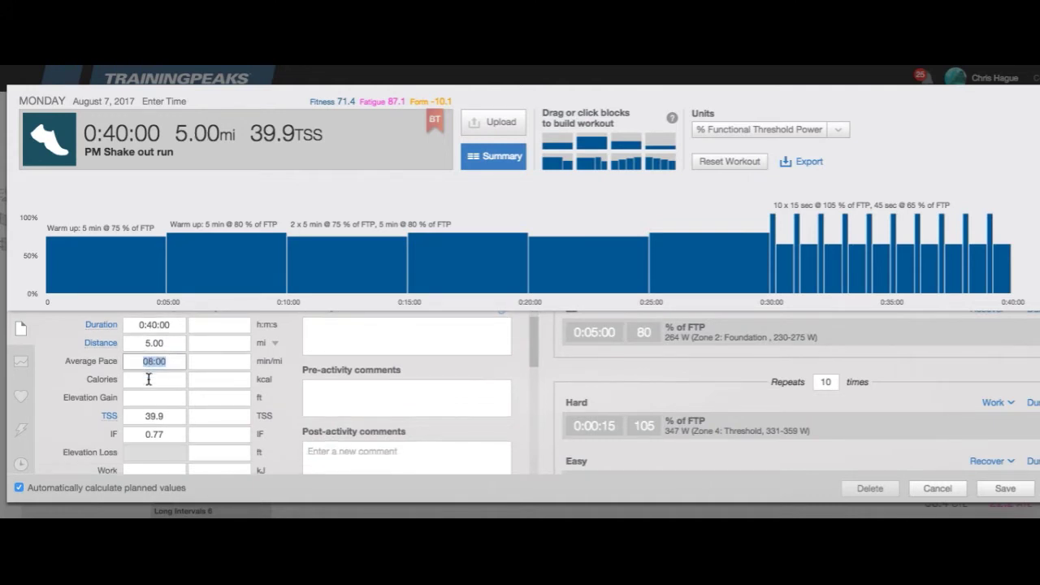
scroll(554, 433, "down", 2)
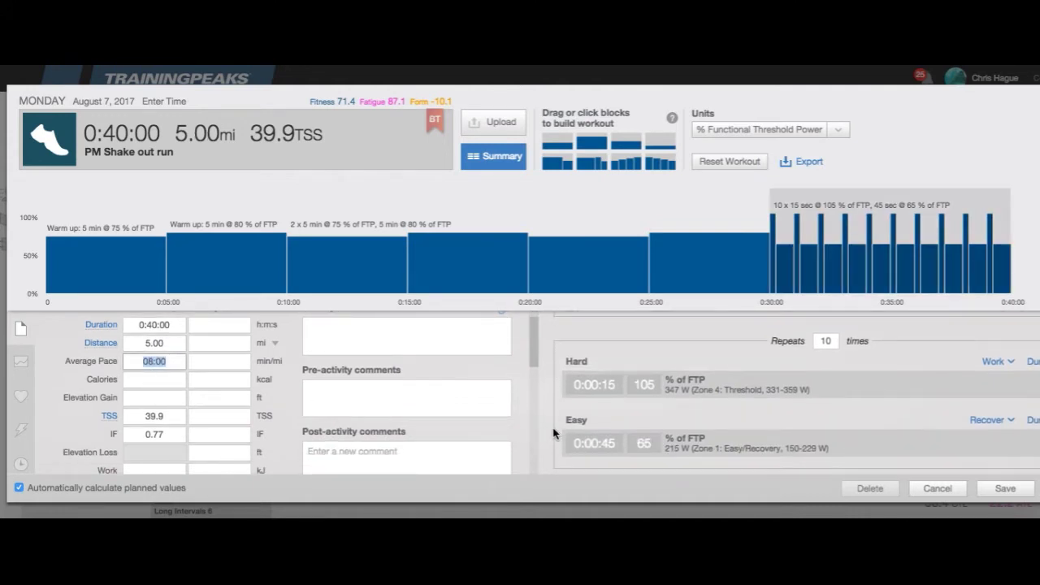
scroll(553, 433, "up", 1)
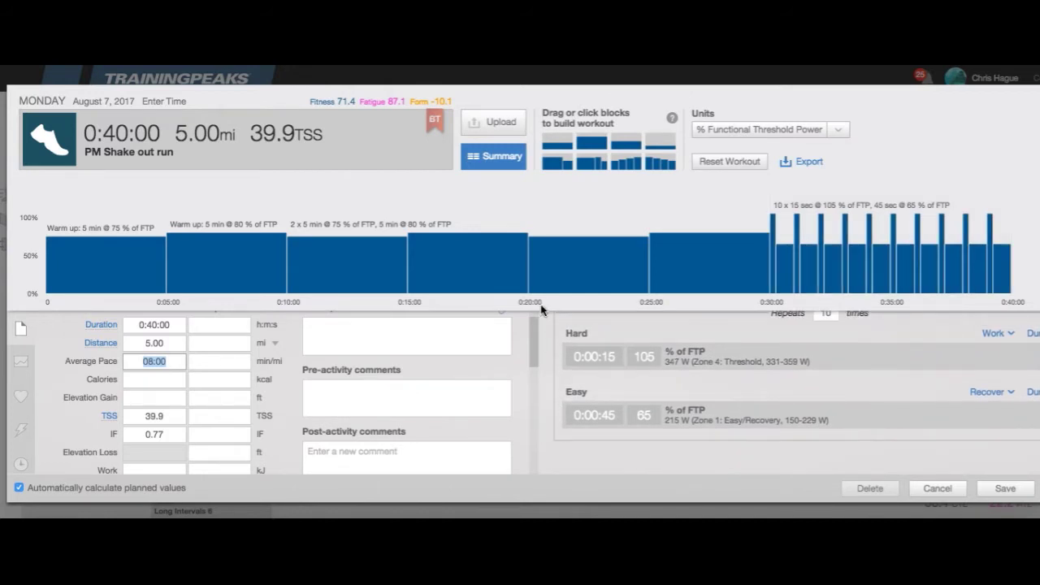
mouse_move(541, 312)
scroll(542, 358, "up", 3)
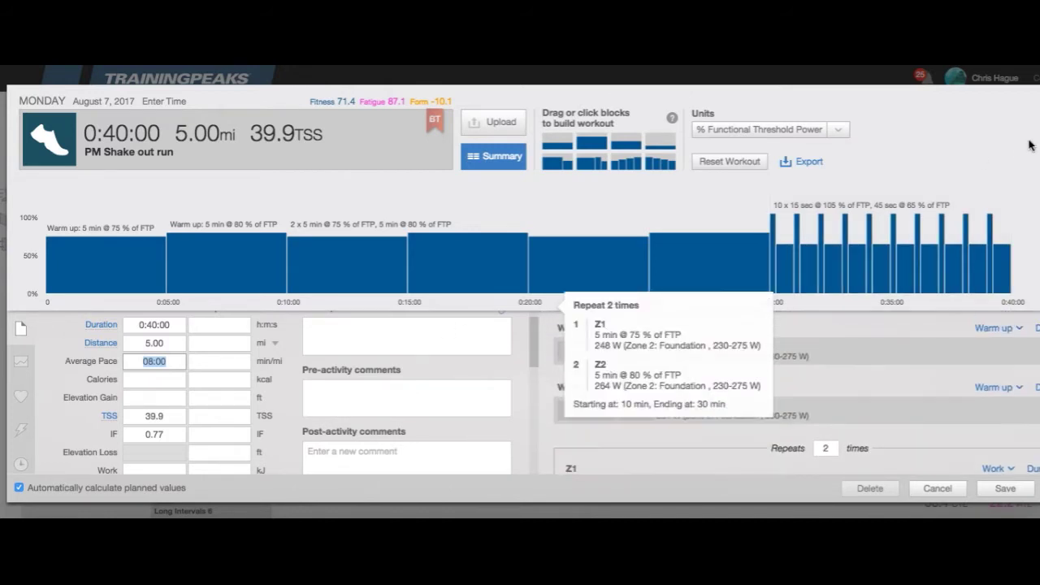
- Export the workout as a FIT file, saving the unsaved workout changes first
left_click(812, 168)
left_click(811, 163)
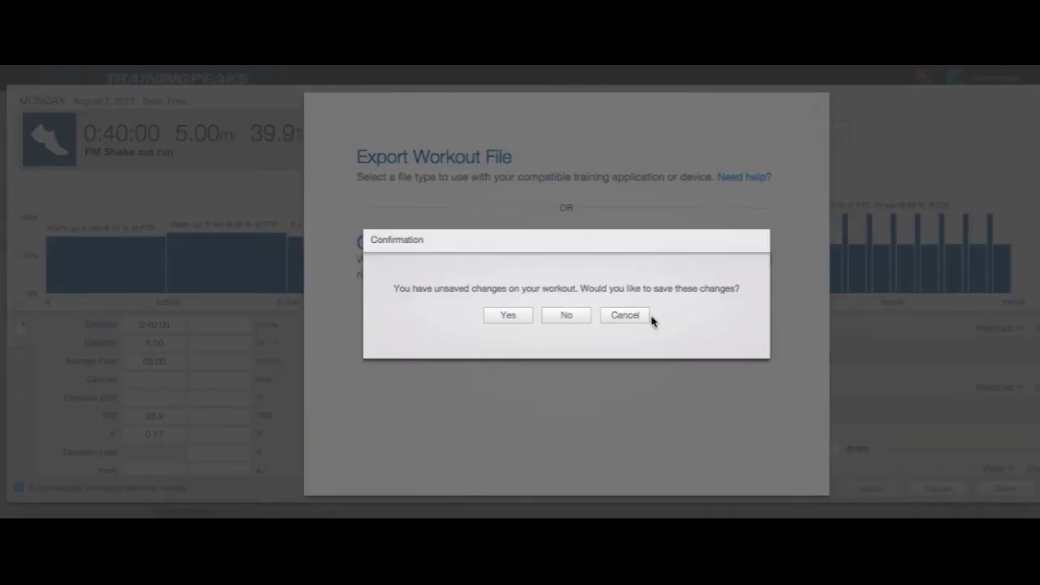
left_click(507, 318)
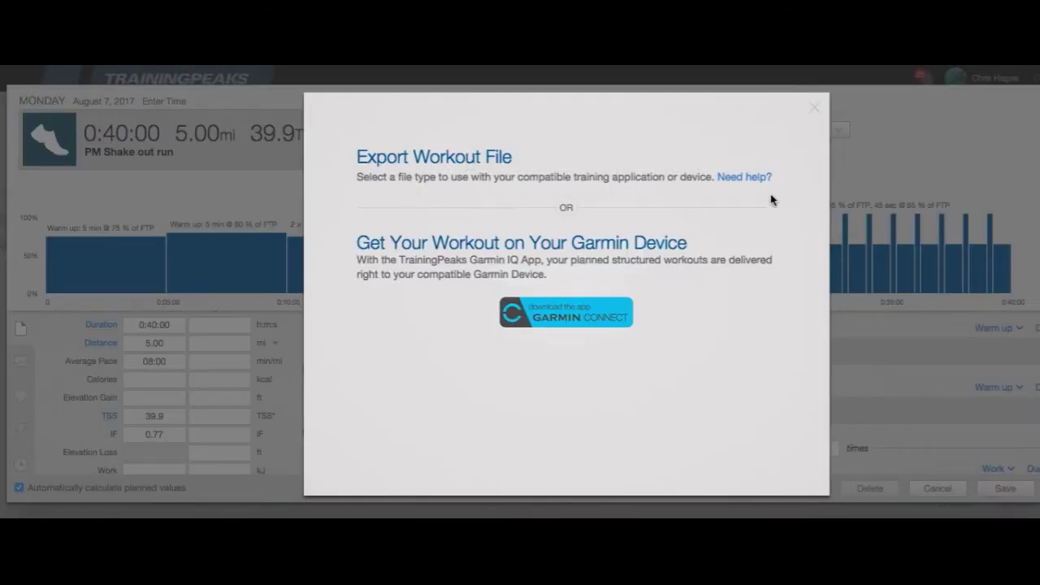
left_click(396, 236)
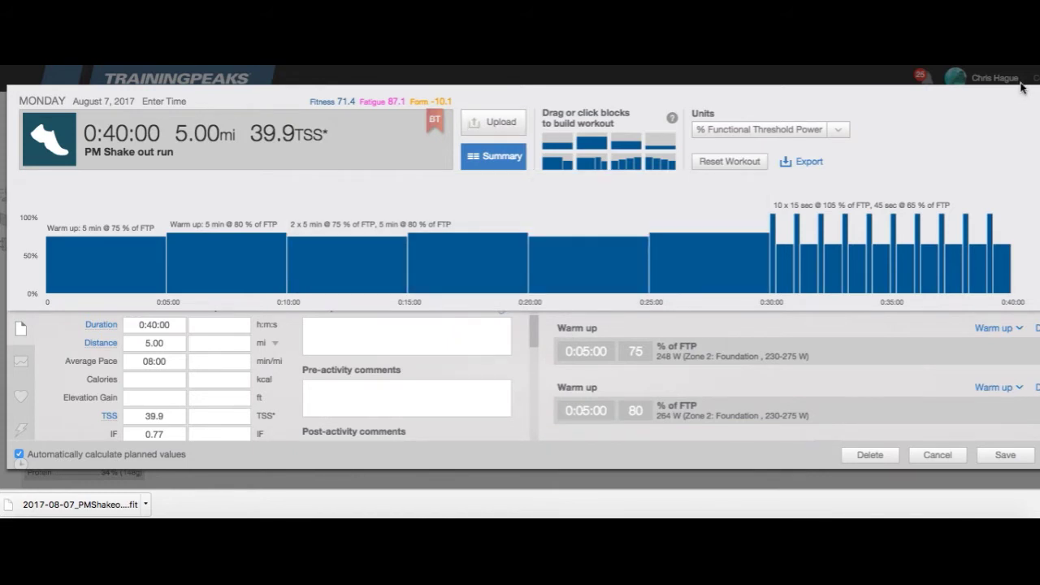
mouse_move(939, 203)
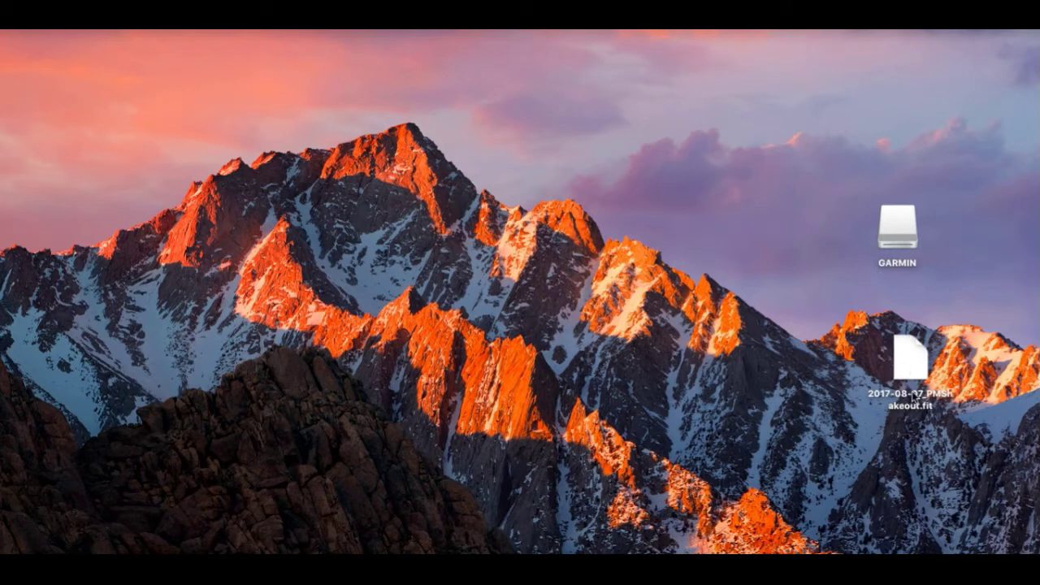
left_click(913, 355)
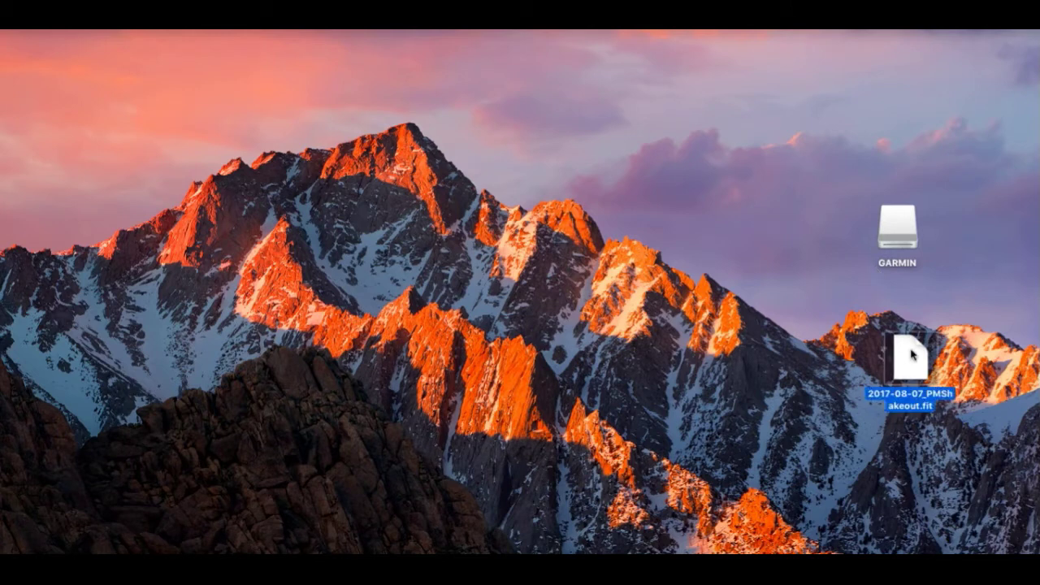
left_click(899, 216)
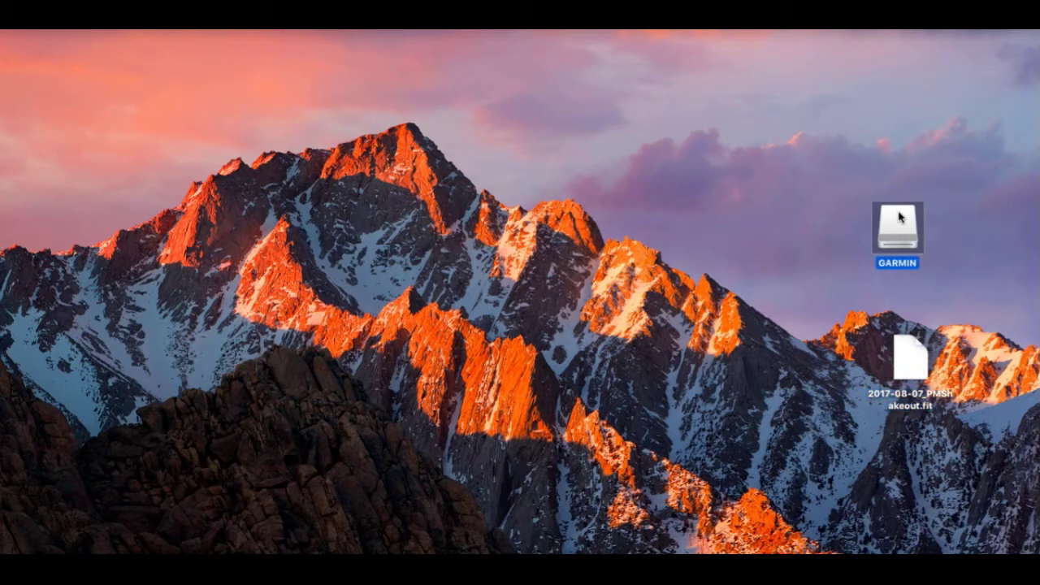
double_click(899, 217)
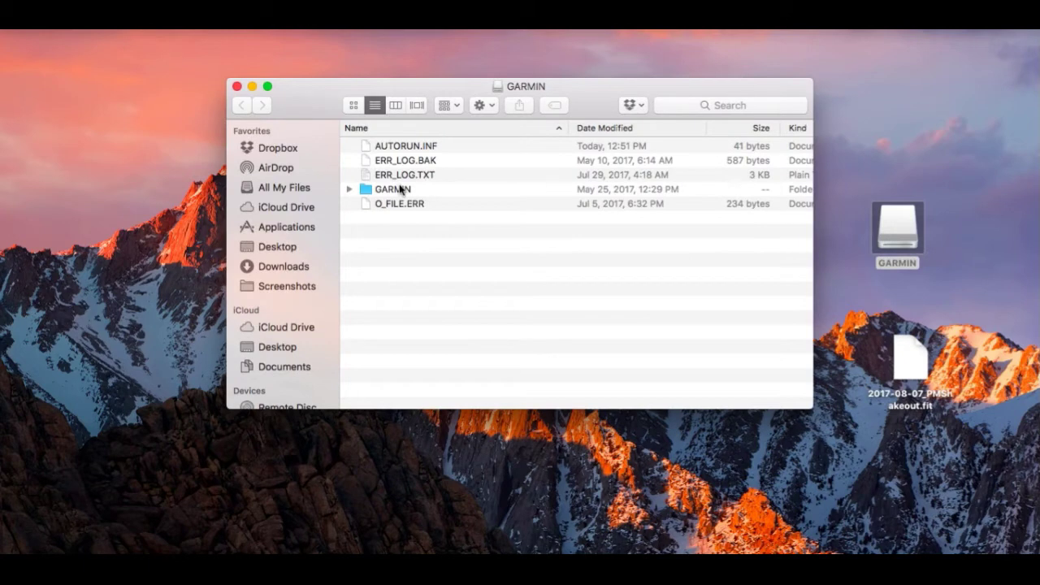
left_click(237, 86)
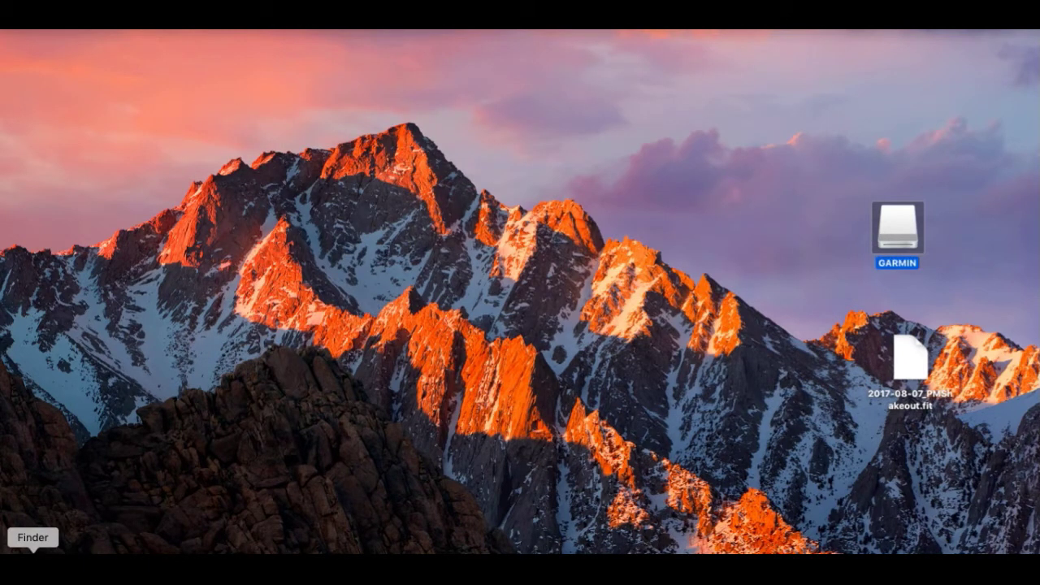
- In Finder, open the GARMIN device and expand its Garmin folder
left_click(33, 563)
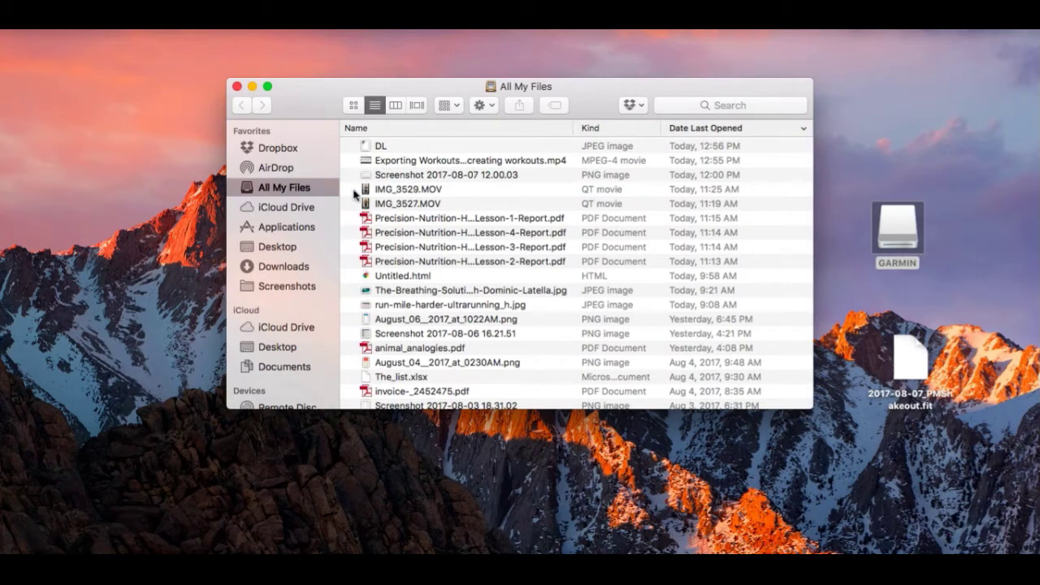
scroll(269, 362, "down", 3)
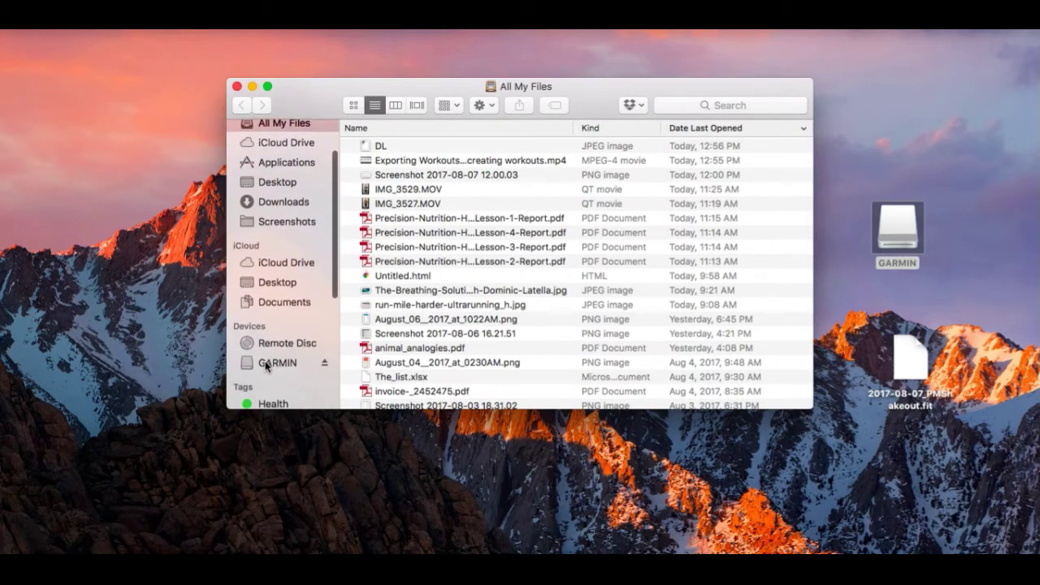
left_click(268, 362)
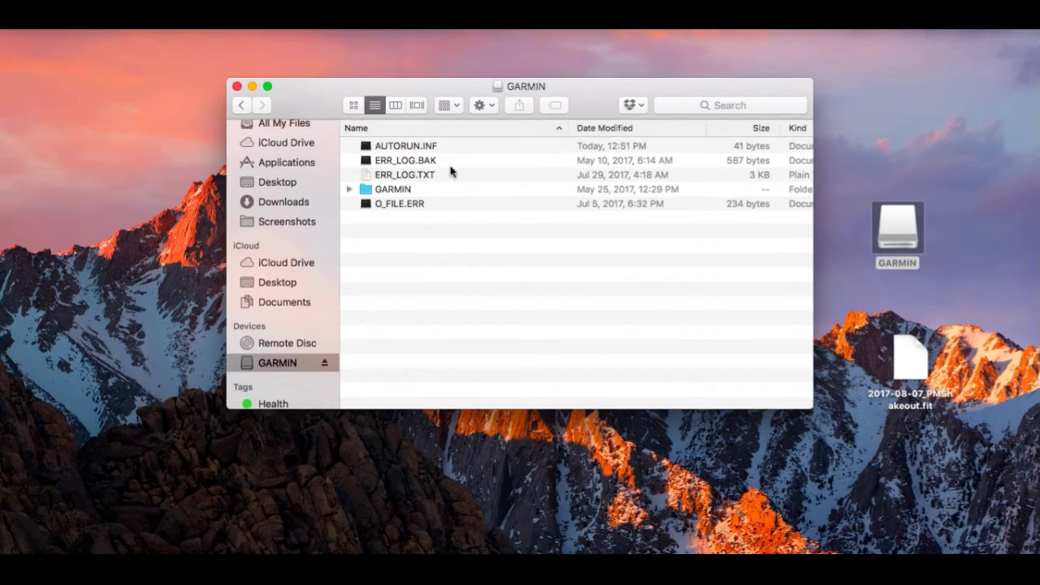
left_click(372, 192)
left_click(349, 190)
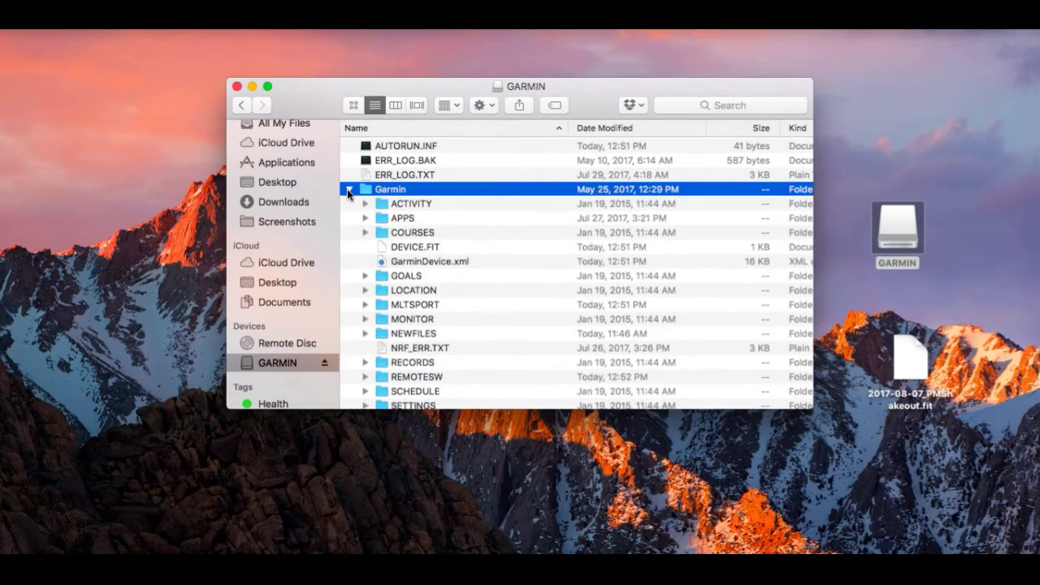
- Copy 2017-08-07_PMShakeout.fit from the desktop into the device's NEWFILES folder and eject the GARMIN device
scroll(411, 223, "down", 3)
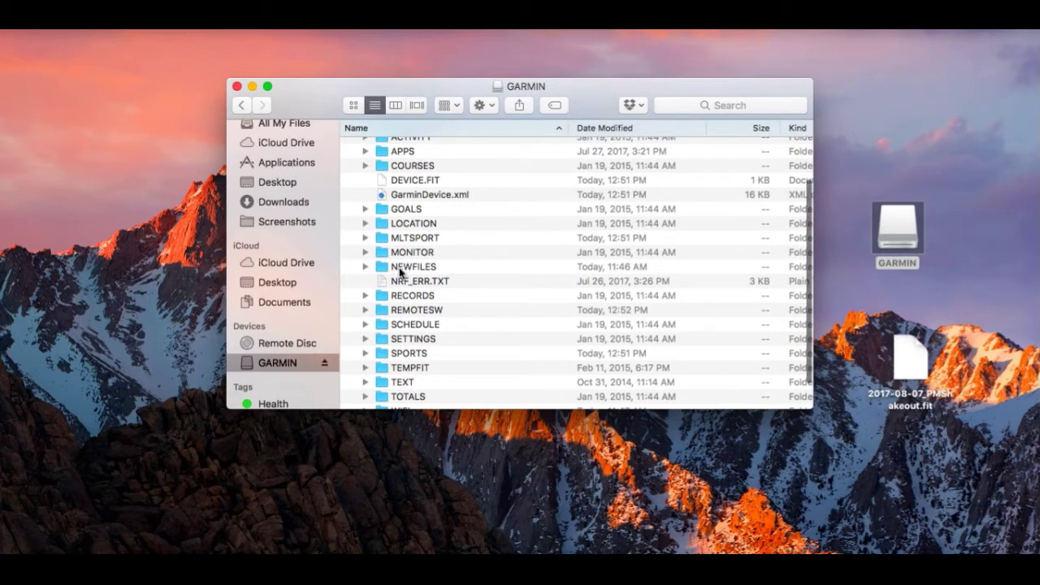
left_click(399, 267)
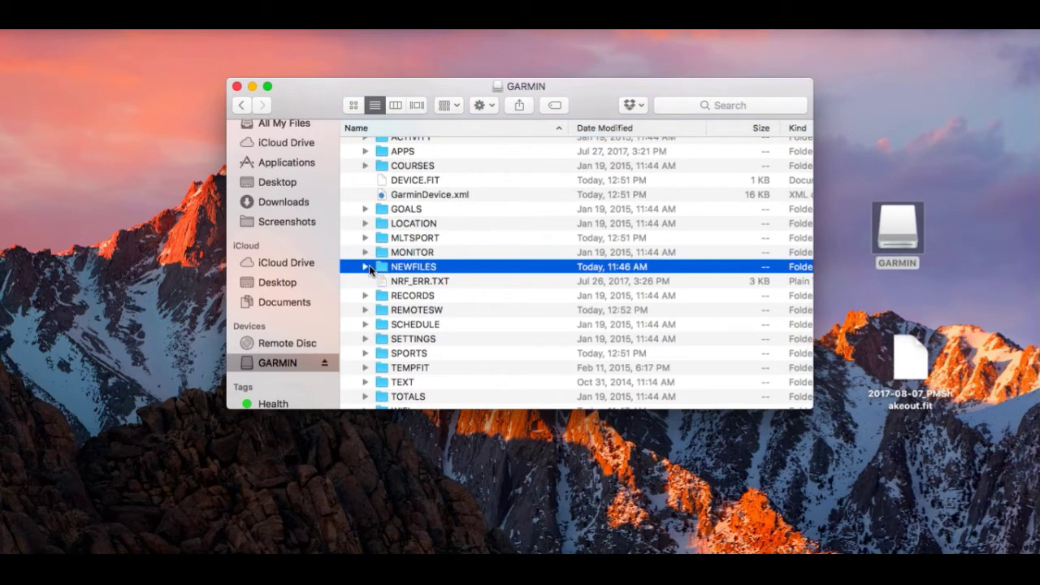
left_click(366, 267)
left_click_drag(907, 375, 413, 275)
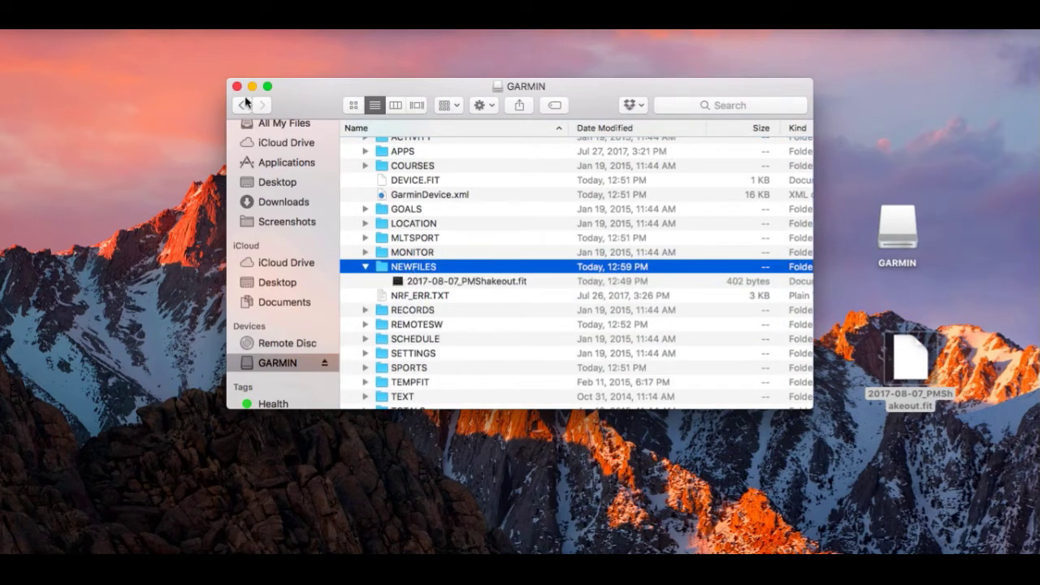
left_click(325, 364)
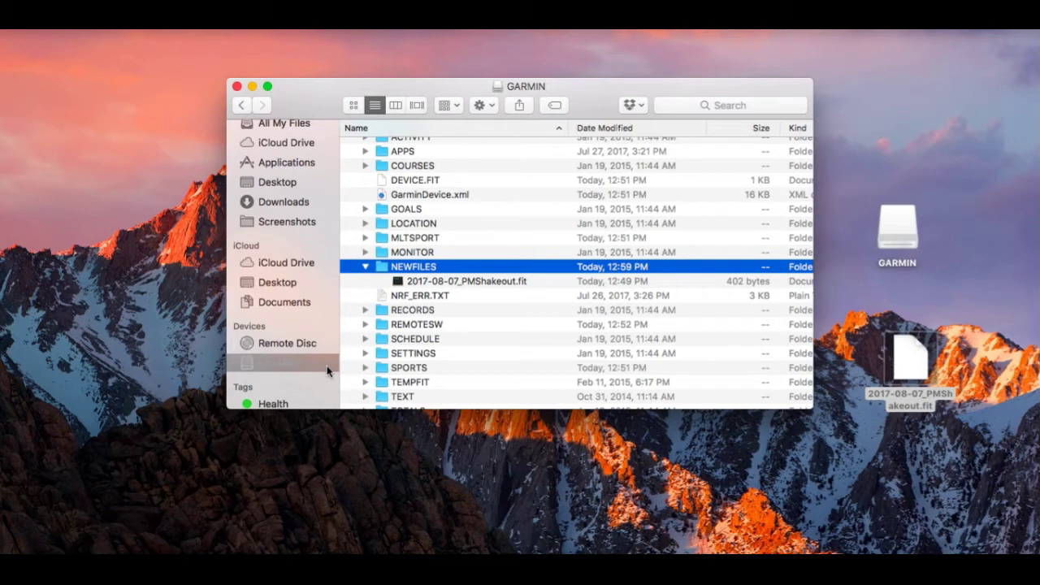
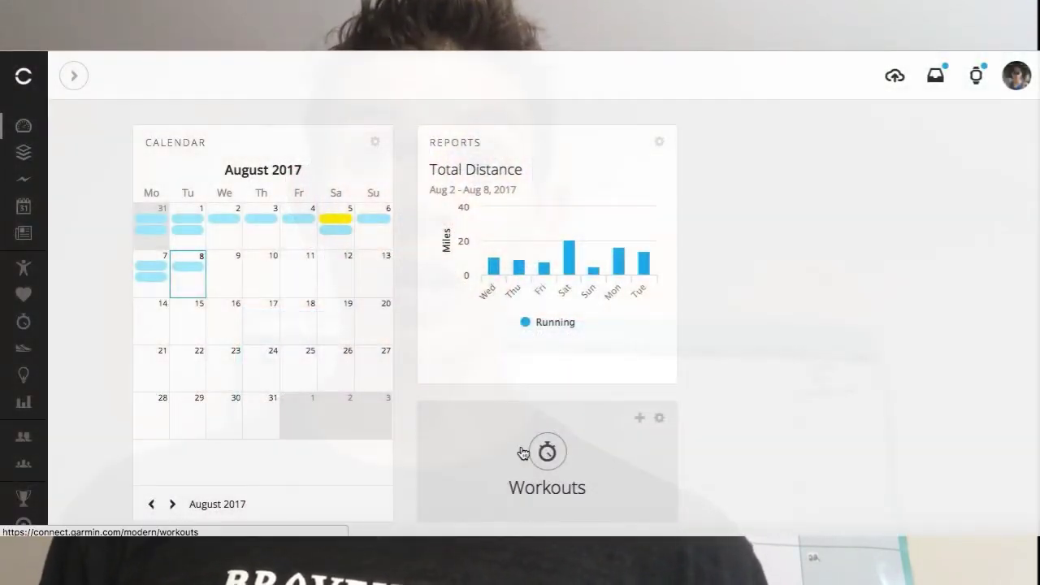
- In Garmin Connect, create a new run workout and name it 5x2miles
left_click(536, 455)
left_click(231, 216)
left_click(232, 231)
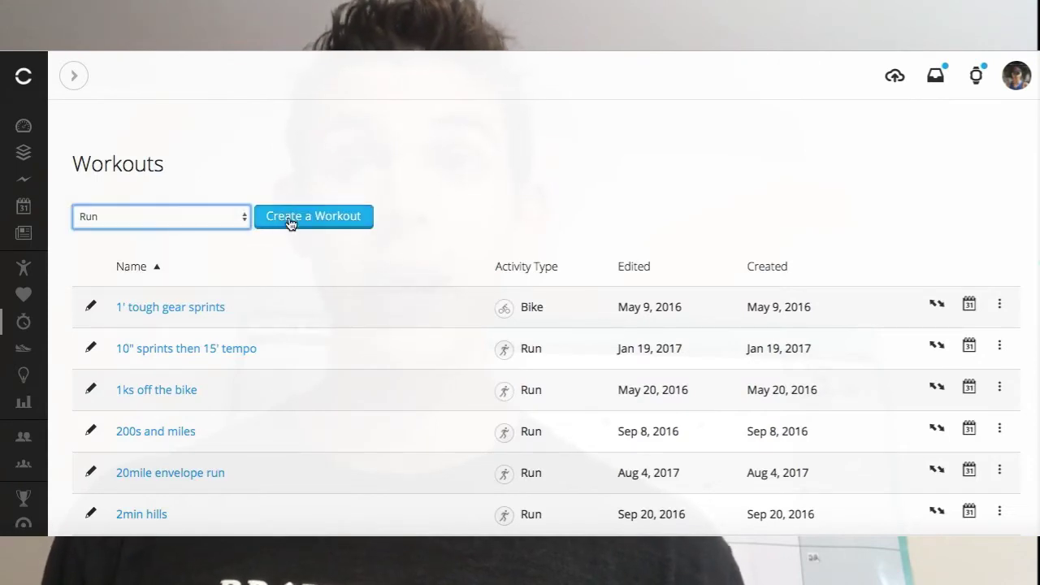
left_click(313, 217)
left_click(246, 160)
type("5x2miles")
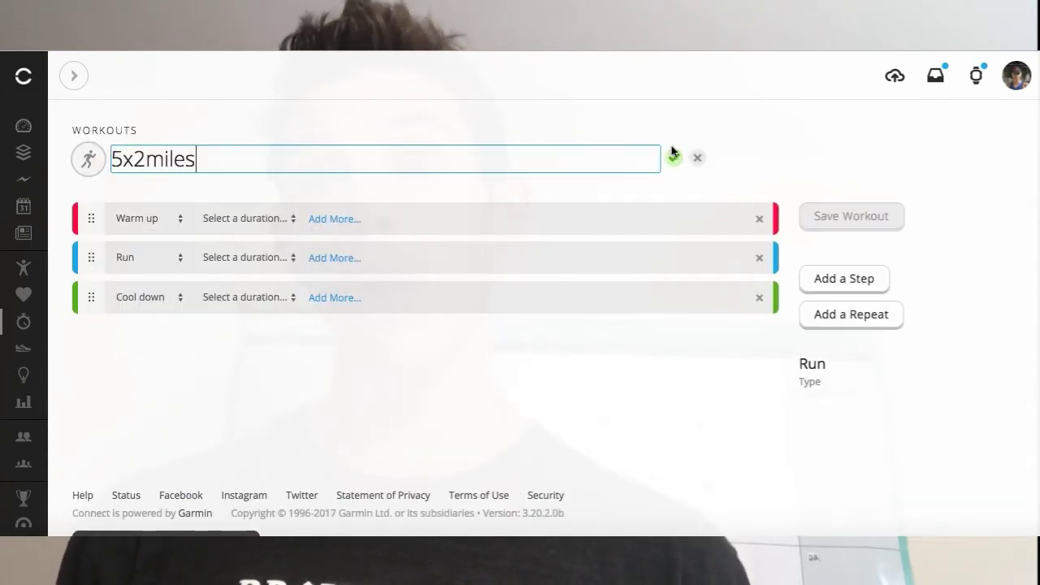
- Set the warm-up duration to a time of 10:00 and add a repeat block directly after the warm-up
left_click(227, 213)
left_click(222, 232)
type("10:00")
left_click(851, 317)
left_click_drag(103, 339, 174, 321)
left_click(260, 307)
left_click(274, 347)
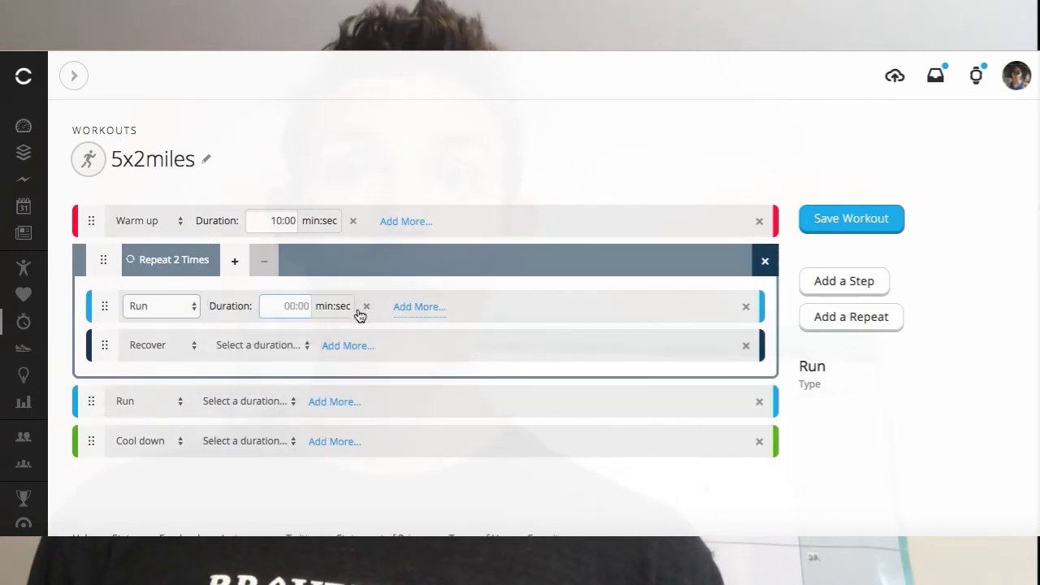
left_click(290, 308)
type("11:00")
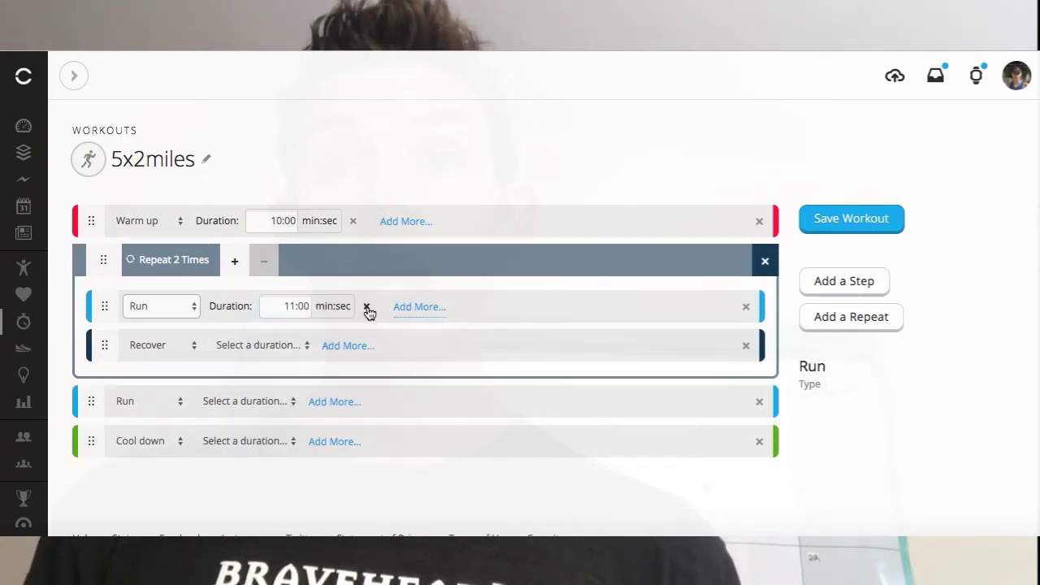
left_click(367, 306)
- Set the repeated run step's duration to a distance of 2.00 miles and check which intensity targets it offers
left_click(260, 307)
left_click(300, 332)
type("2.")
left_click(413, 306)
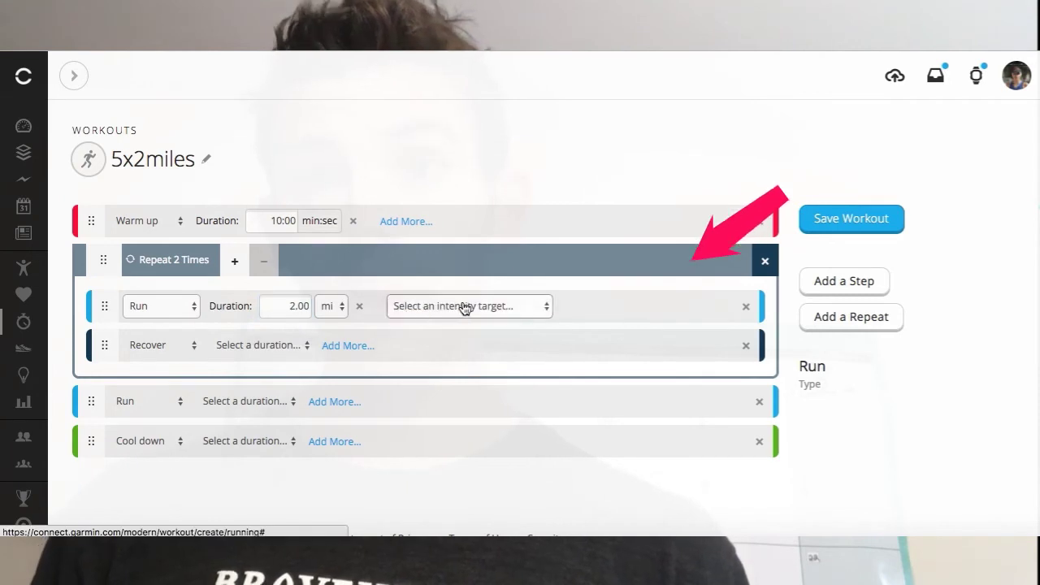
left_click(464, 306)
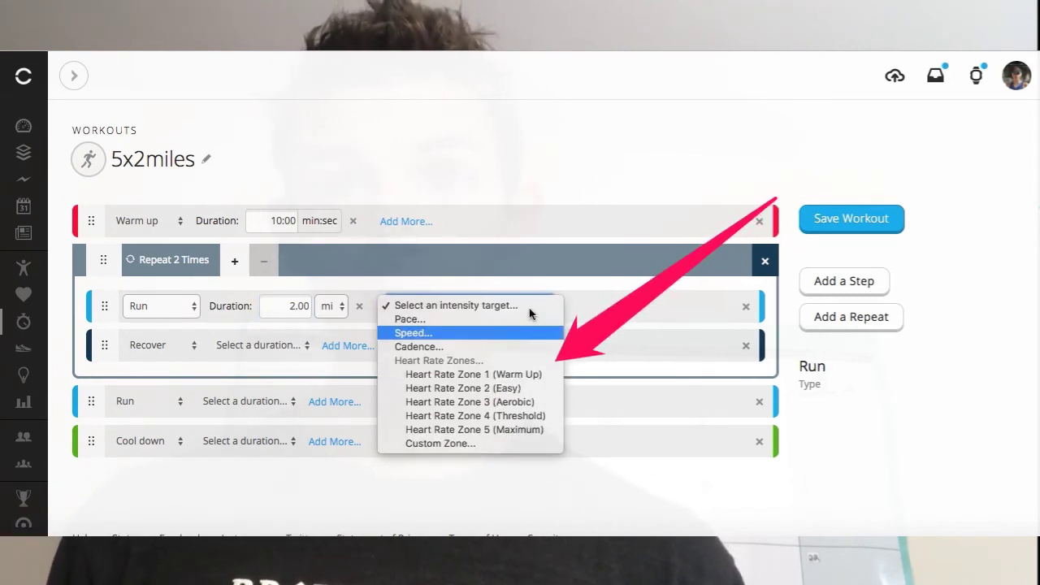
left_click(586, 296)
- Make the recover step in the repeat block time-based
left_click(235, 358)
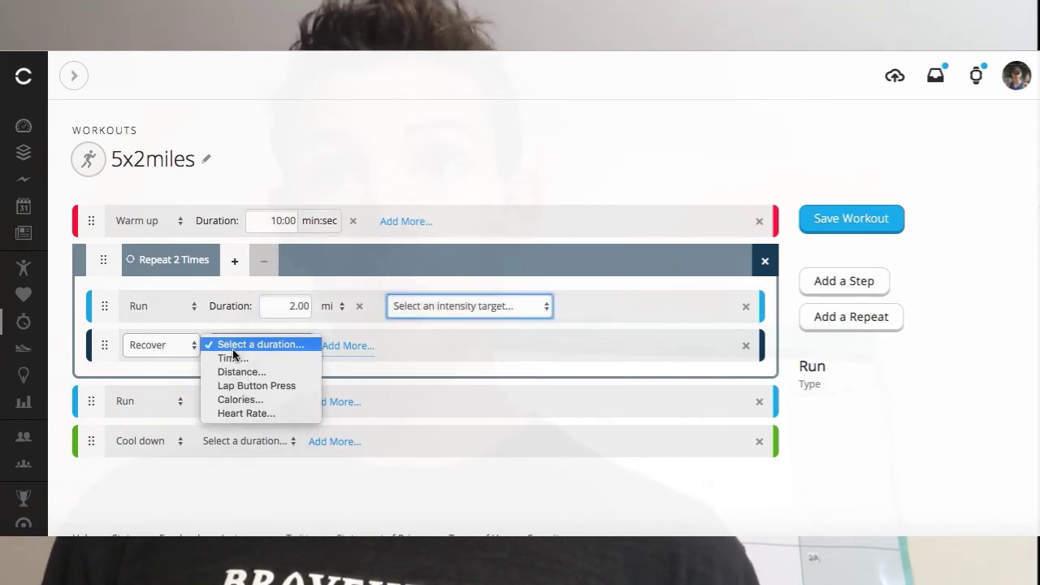
left_click(234, 357)
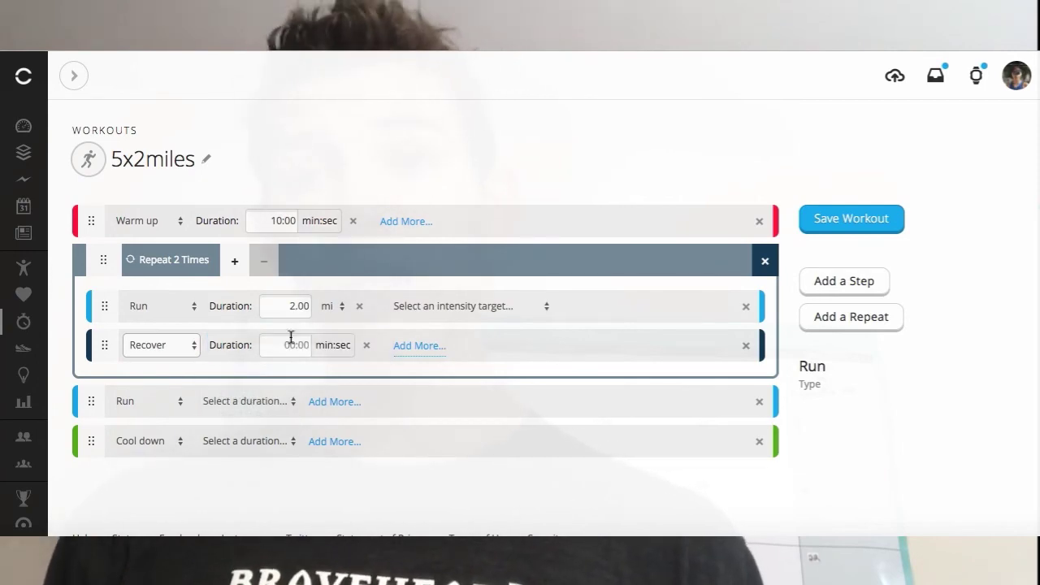